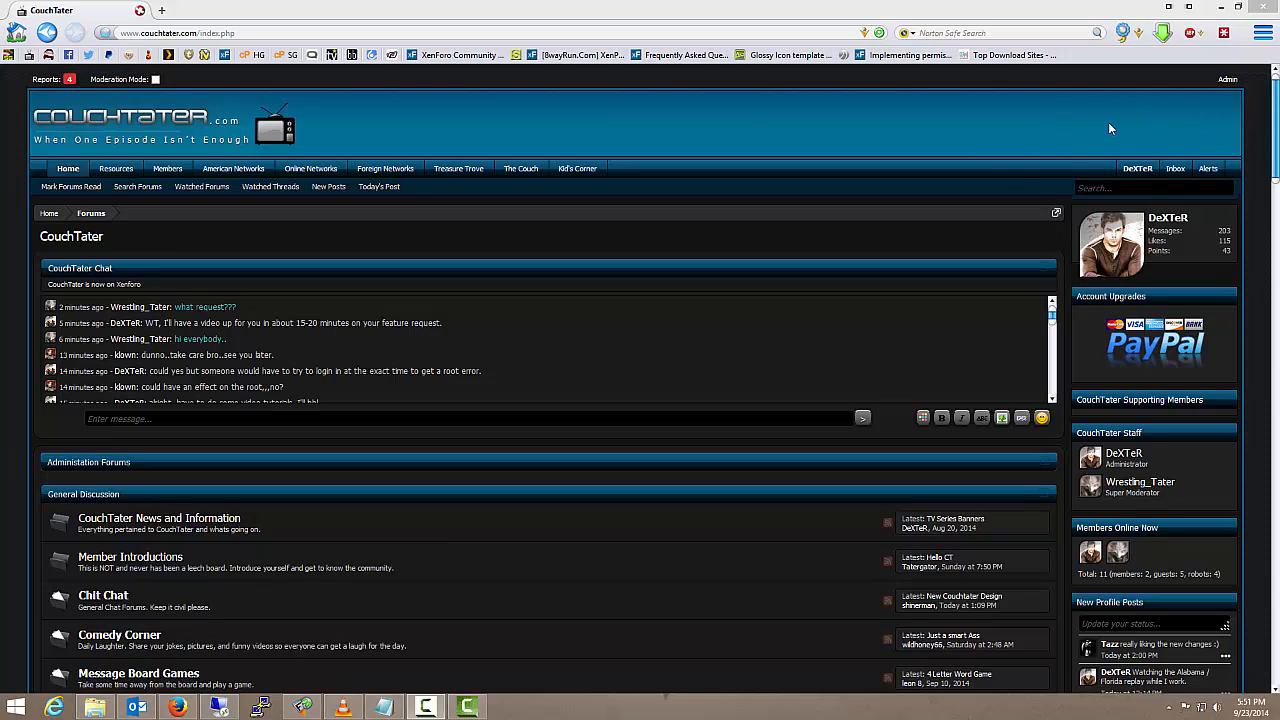
Open the Predefined Reply page of the account settings
mouse_move(1140, 177)
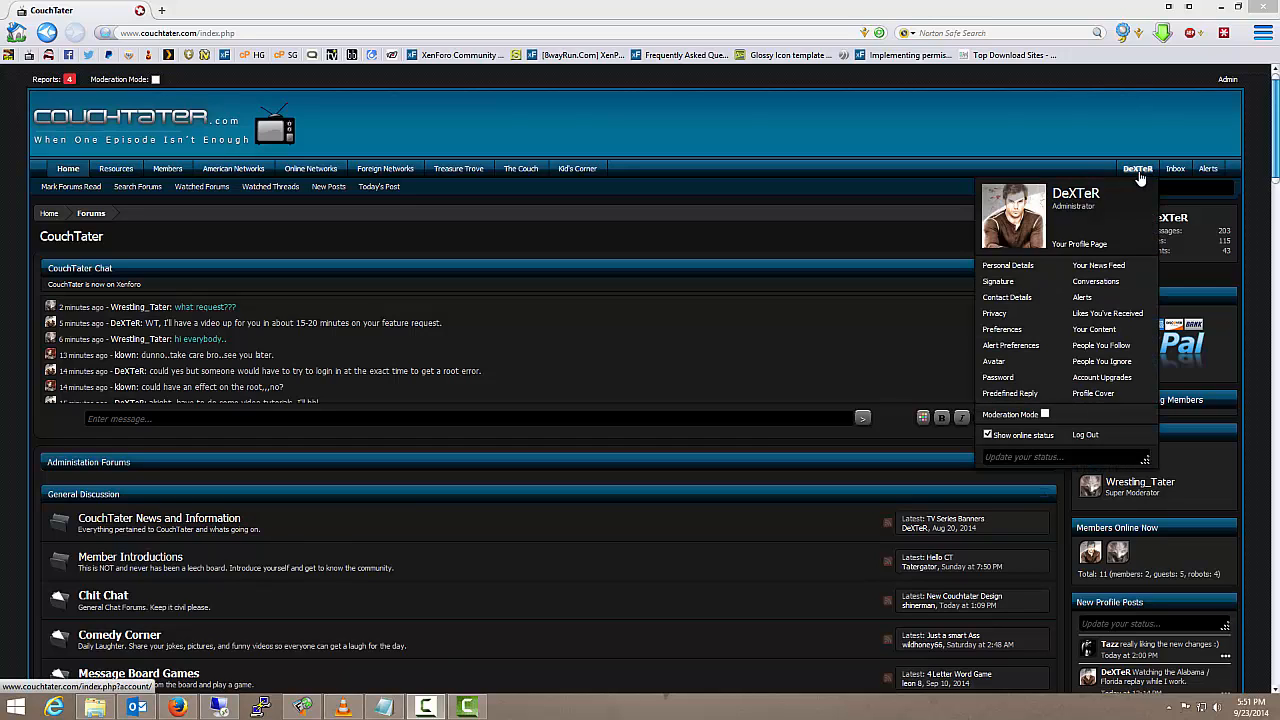
left_click(1026, 396)
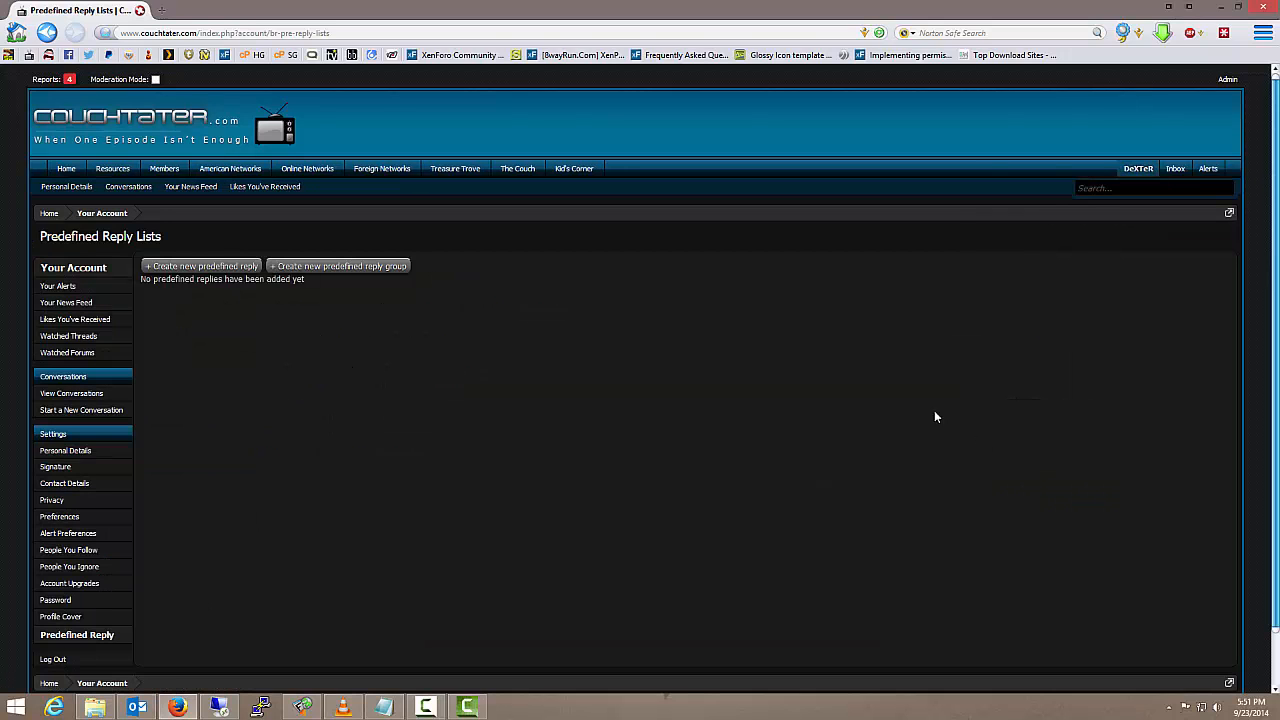
left_click_drag(142, 280, 276, 291)
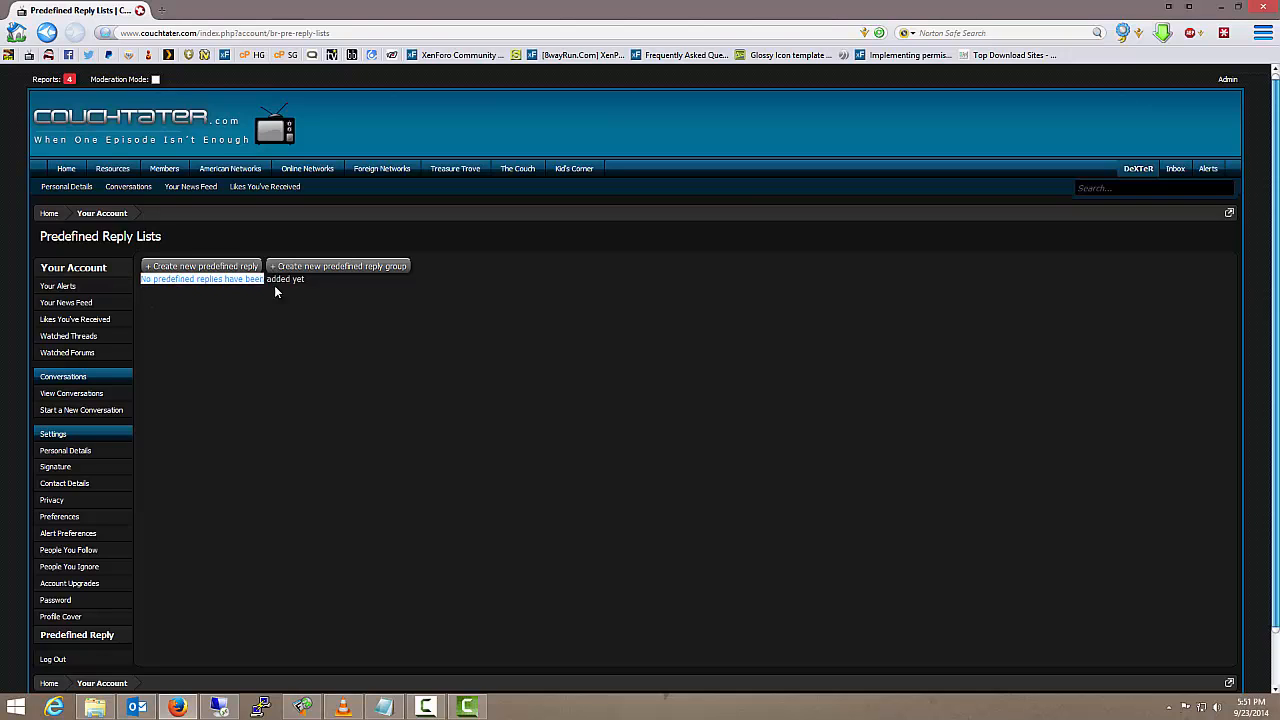
left_click(298, 368)
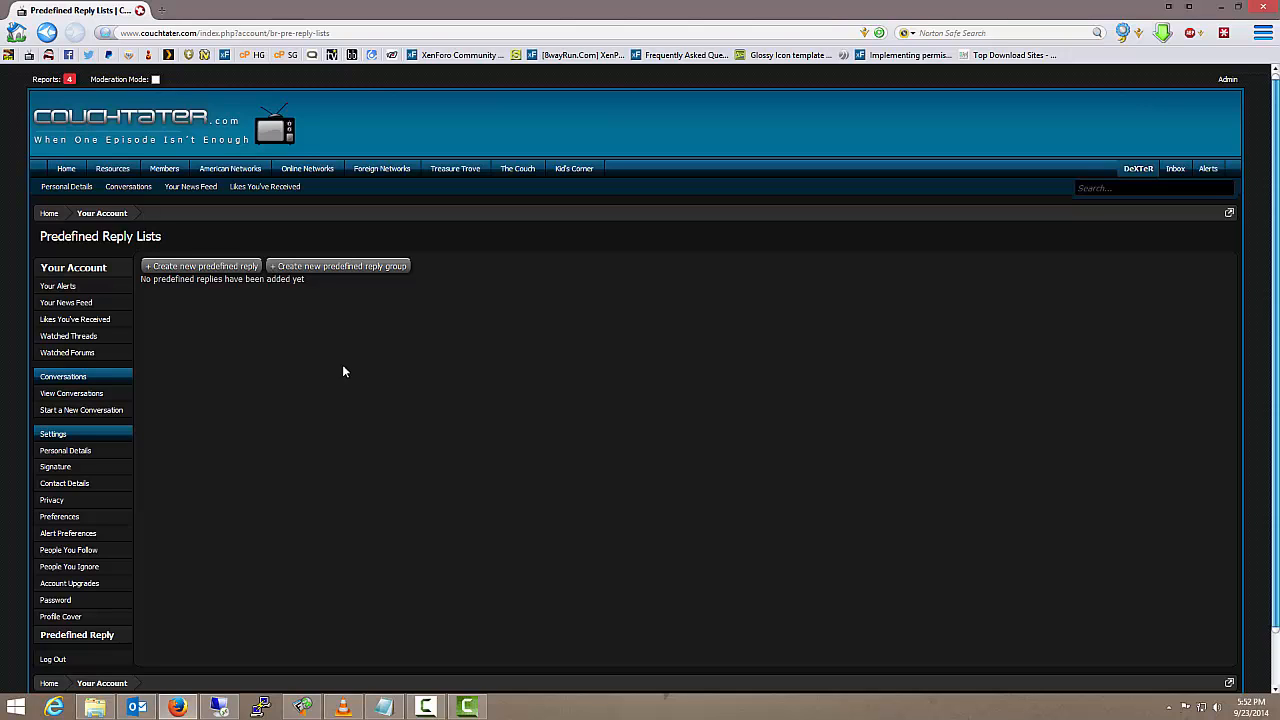
Create a predefined reply group titled "TV Shows" with display order 1 and save it
left_click(344, 273)
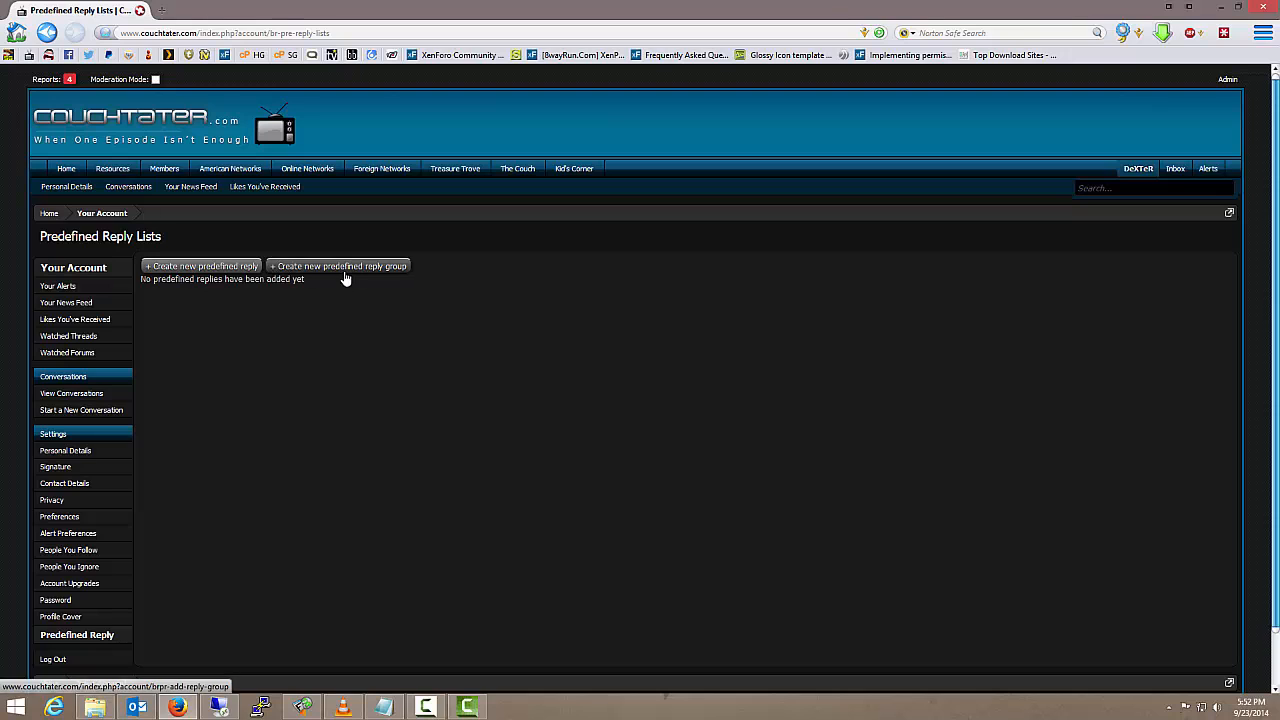
left_click(345, 278)
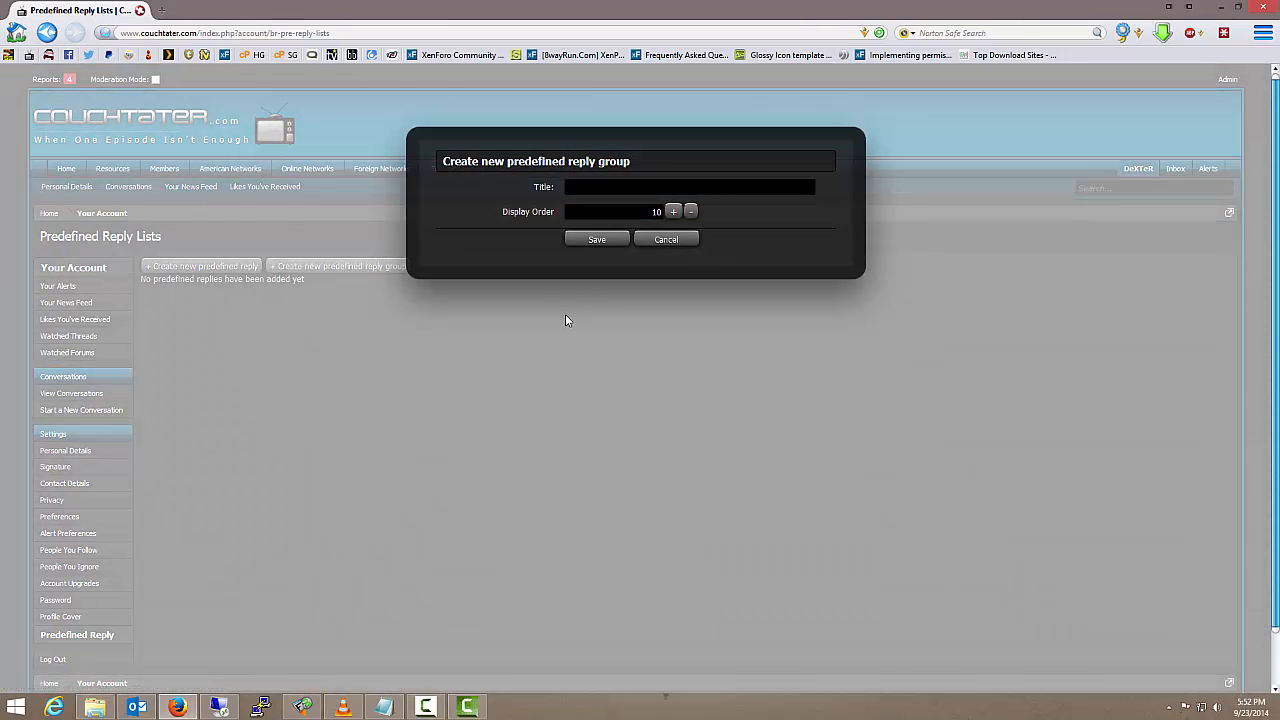
type("TV Shows")
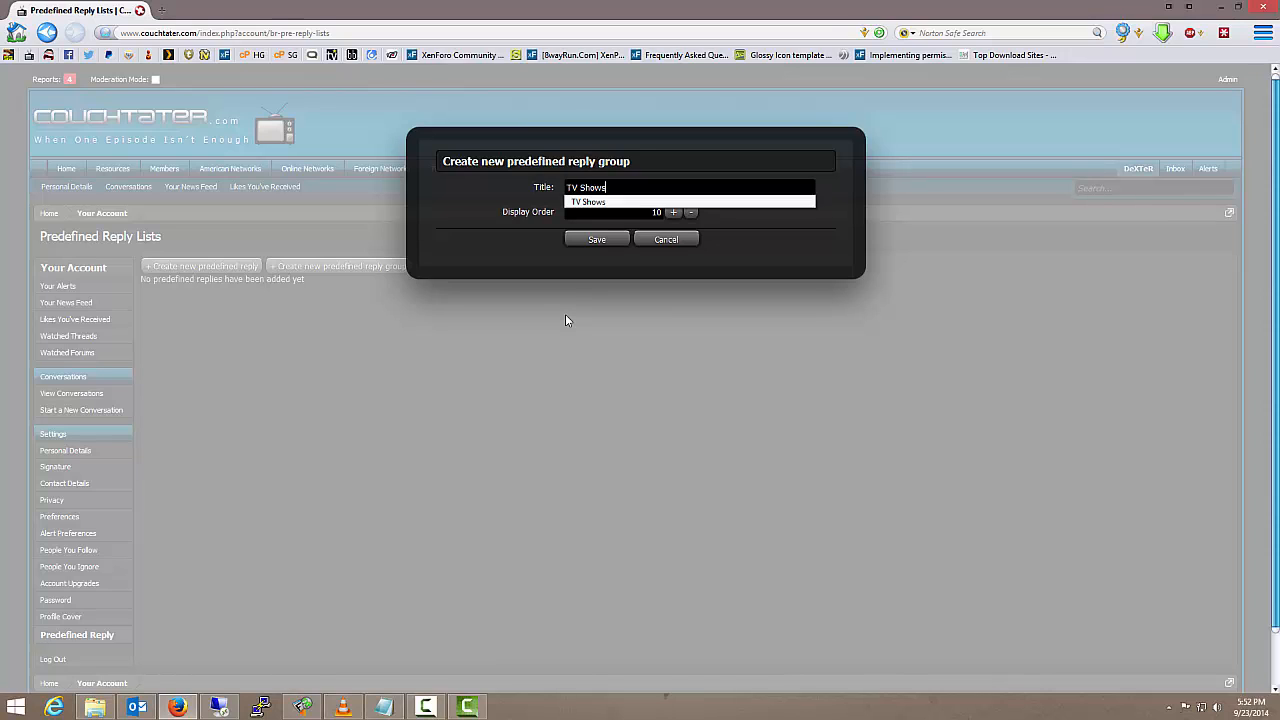
left_click(500, 217)
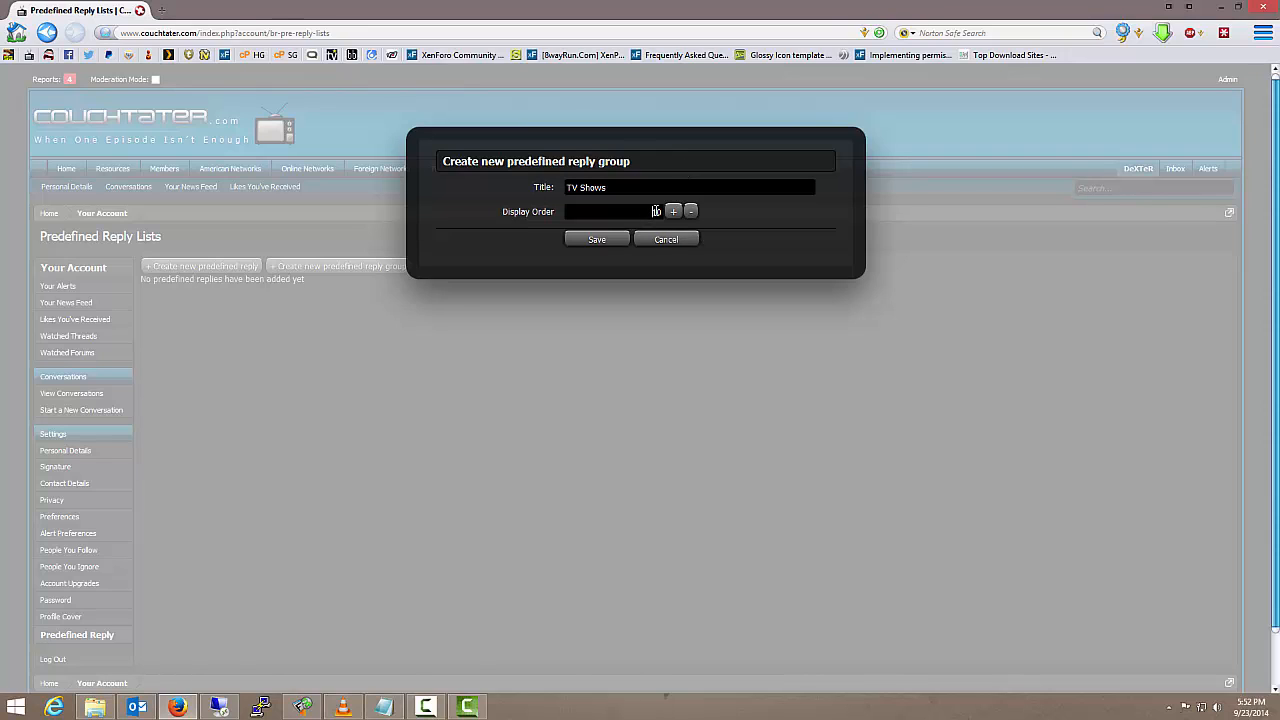
left_click_drag(656, 211, 663, 211)
type("1")
left_click(596, 243)
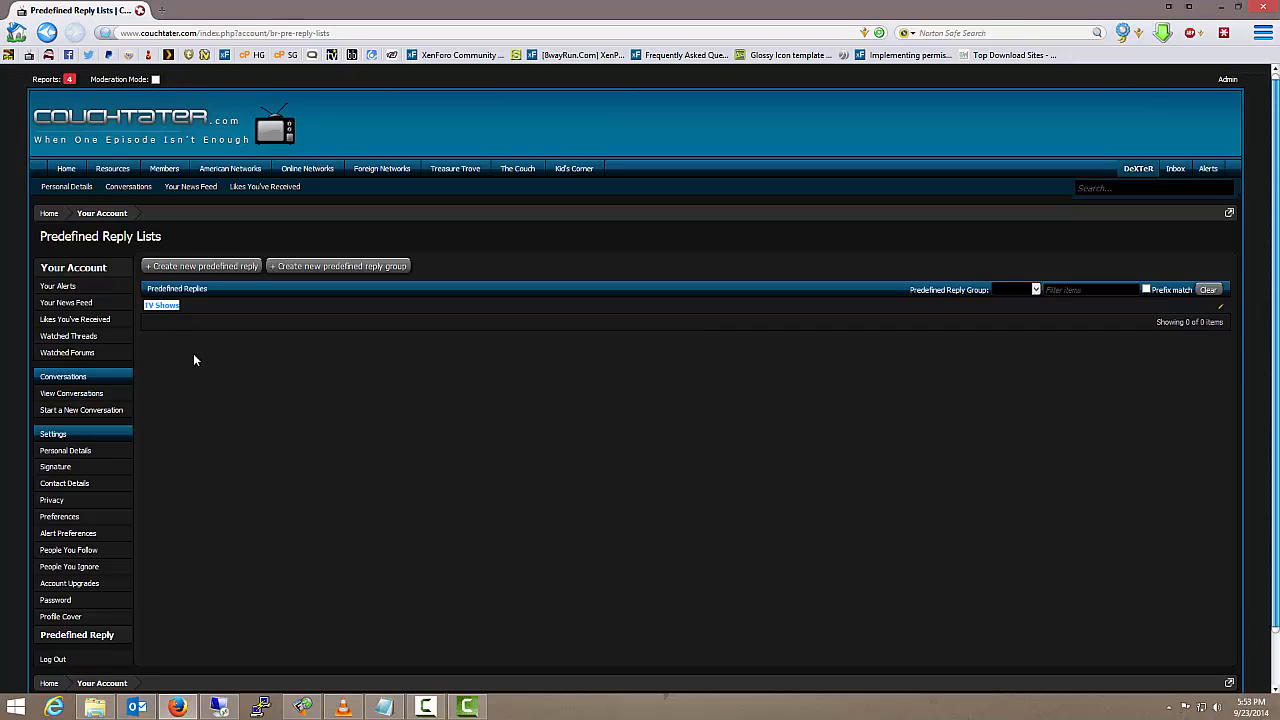
double_click(196, 358)
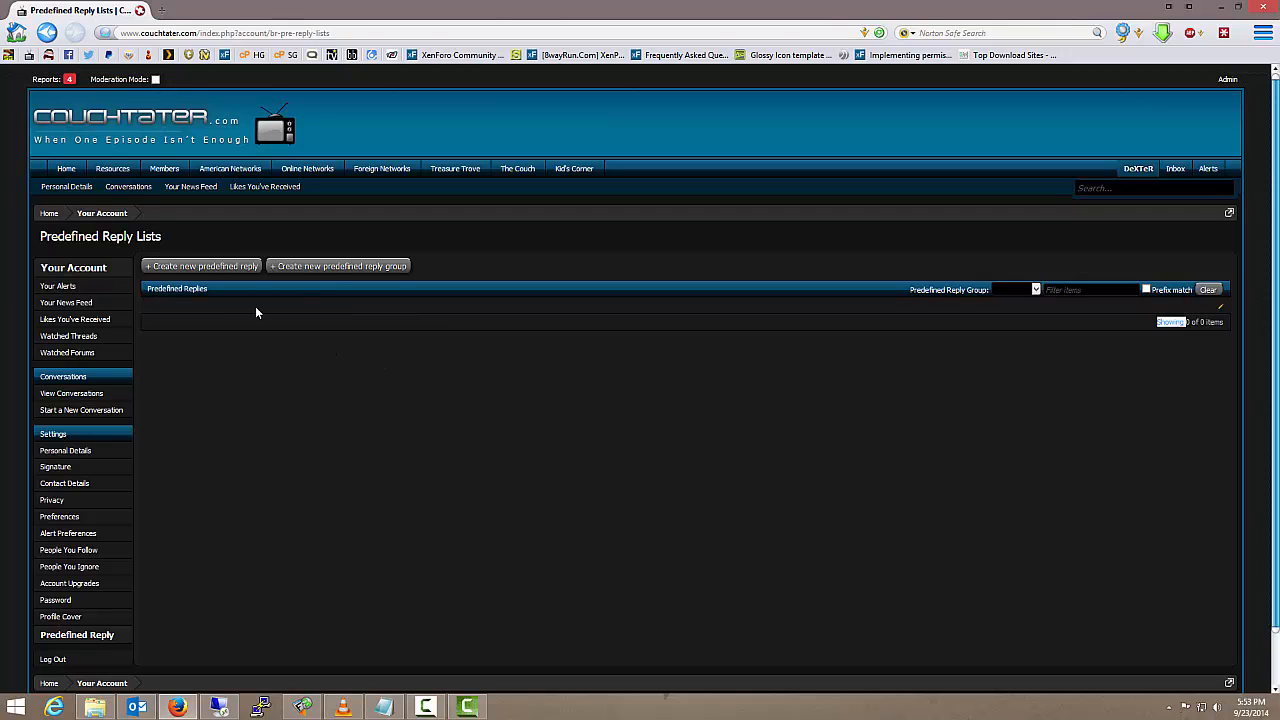
left_click(140, 305)
Start a new predefined reply titled "TV Show Complete Seasons"
left_click(222, 276)
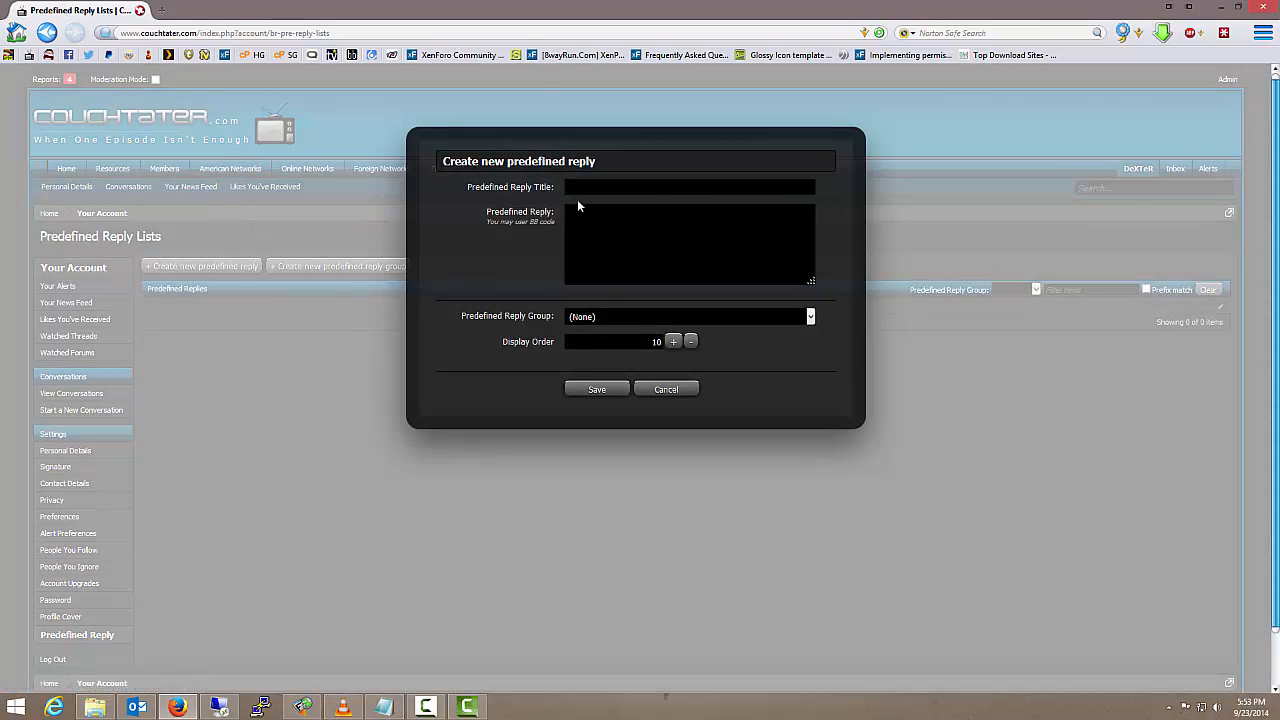
type("TV Sh")
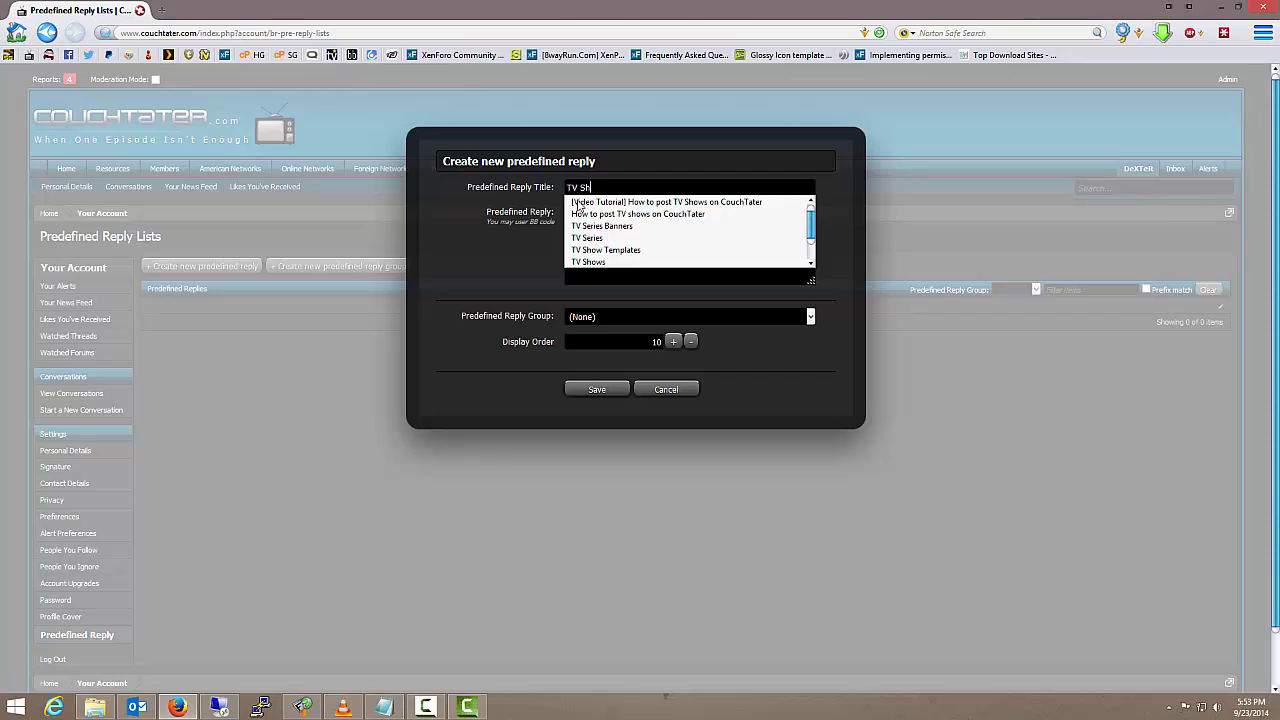
type("ow Complet")
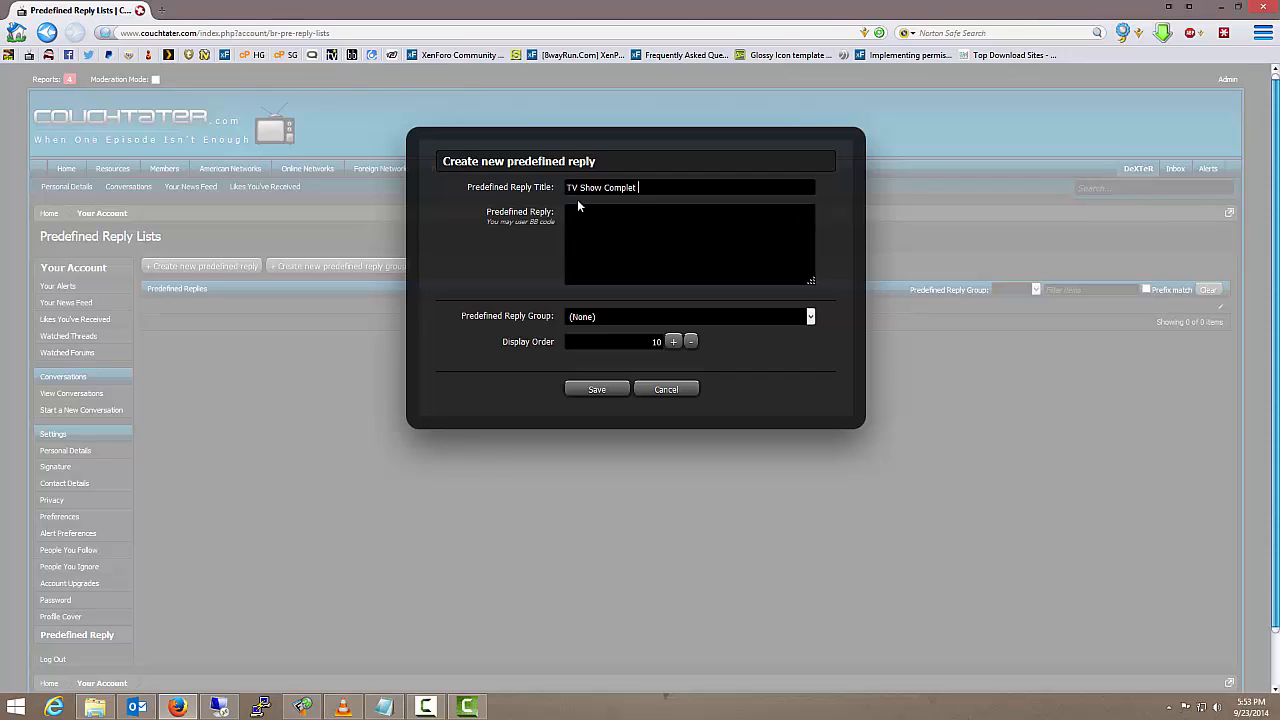
type(" e Seasons")
Begin the reply body with the heading [b]Download:[/b] and an empty [code][/code] block below it
left_click(608, 212)
type("[b]Download:[/b]")
key("Return")
type("[code][/")
type("code]")
Add the heading [b]Archive Password:[/b] with an empty [code][/code] block beneath the download block
type("[b]")
type("Archive ")
type("Pas")
type("sword")
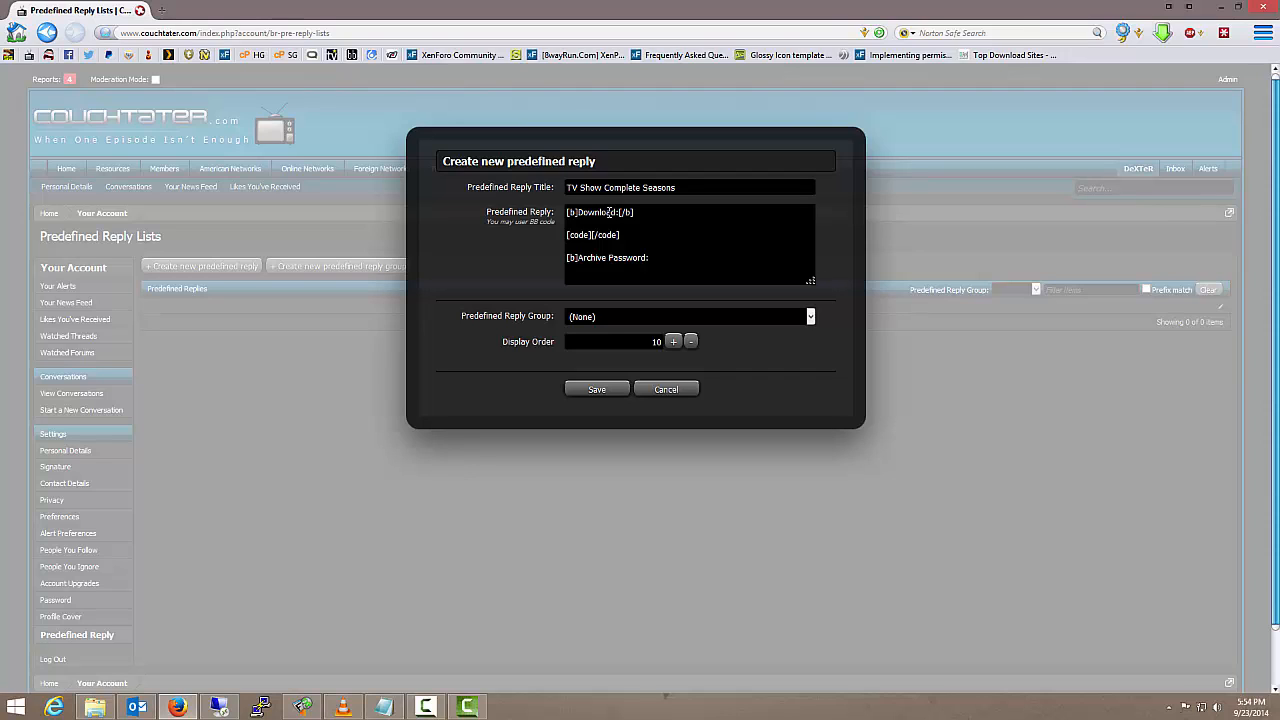
type(":[/b]")
key("Return")
type("[code]")
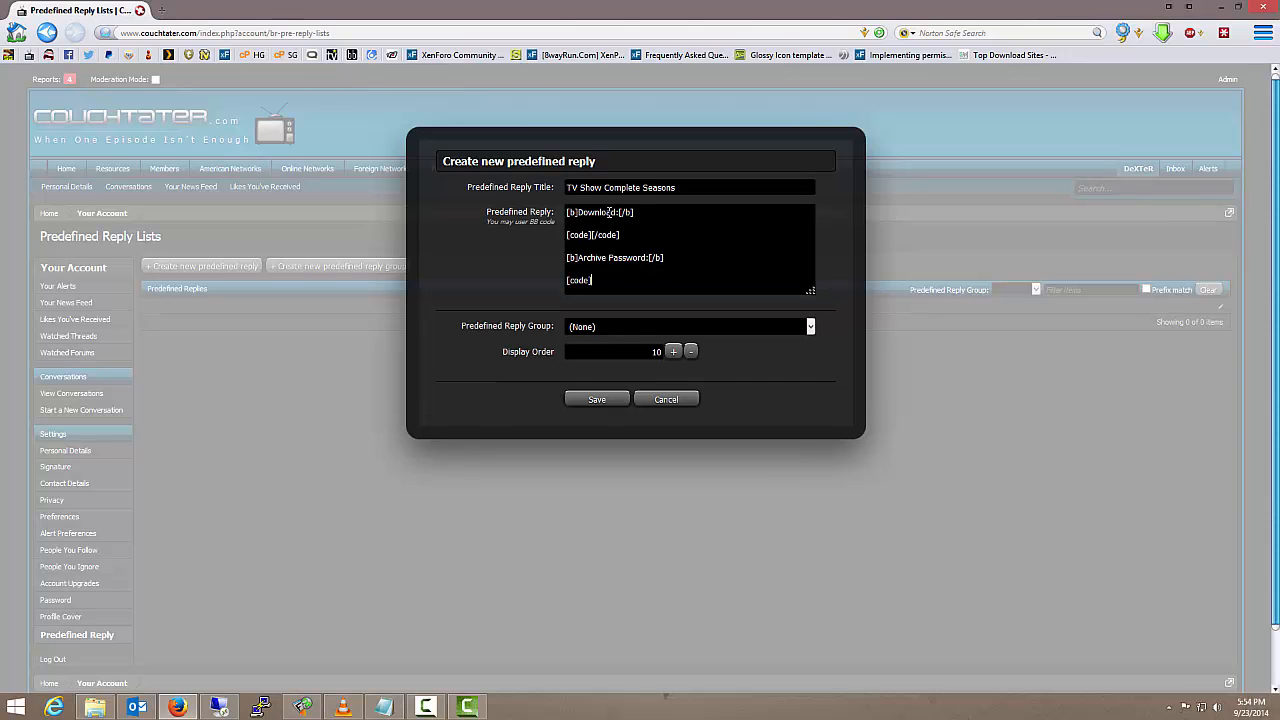
type("[/code]")
Finish the reply body with the lines "Enjoy!" and "thumbsup"
key("Return")
key("Return")
type("Enjoy!")
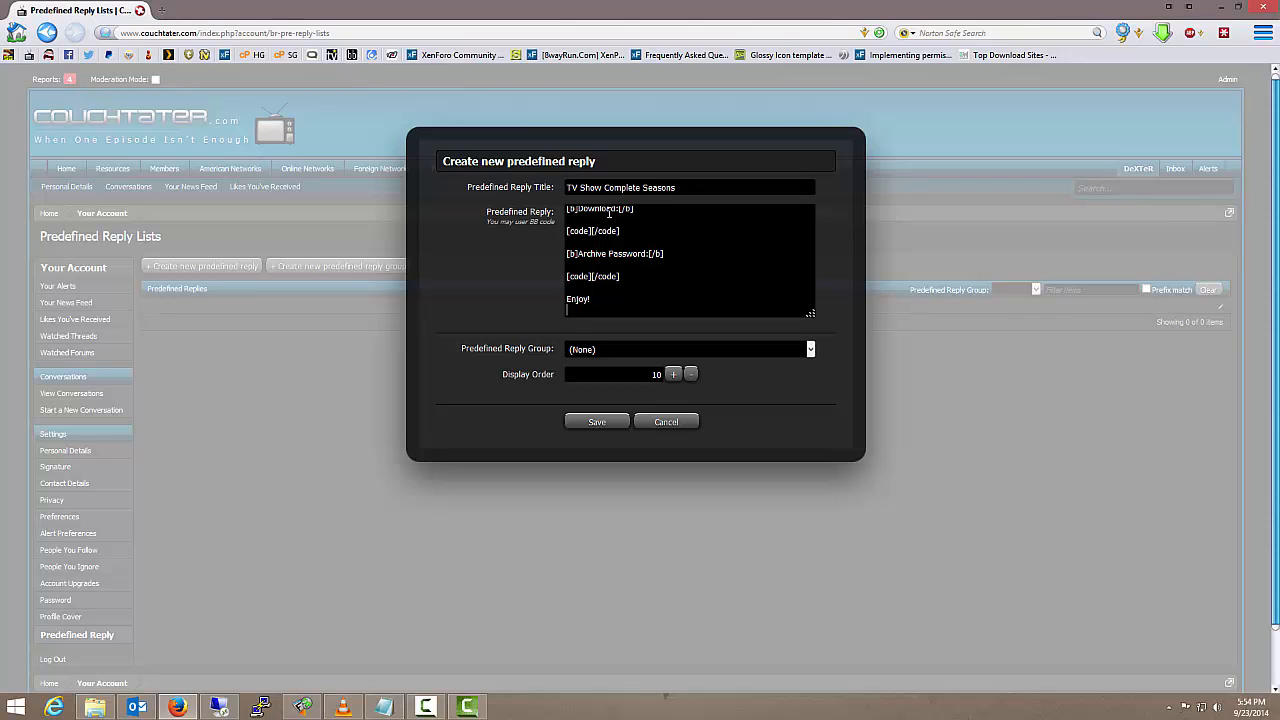
key("Return")
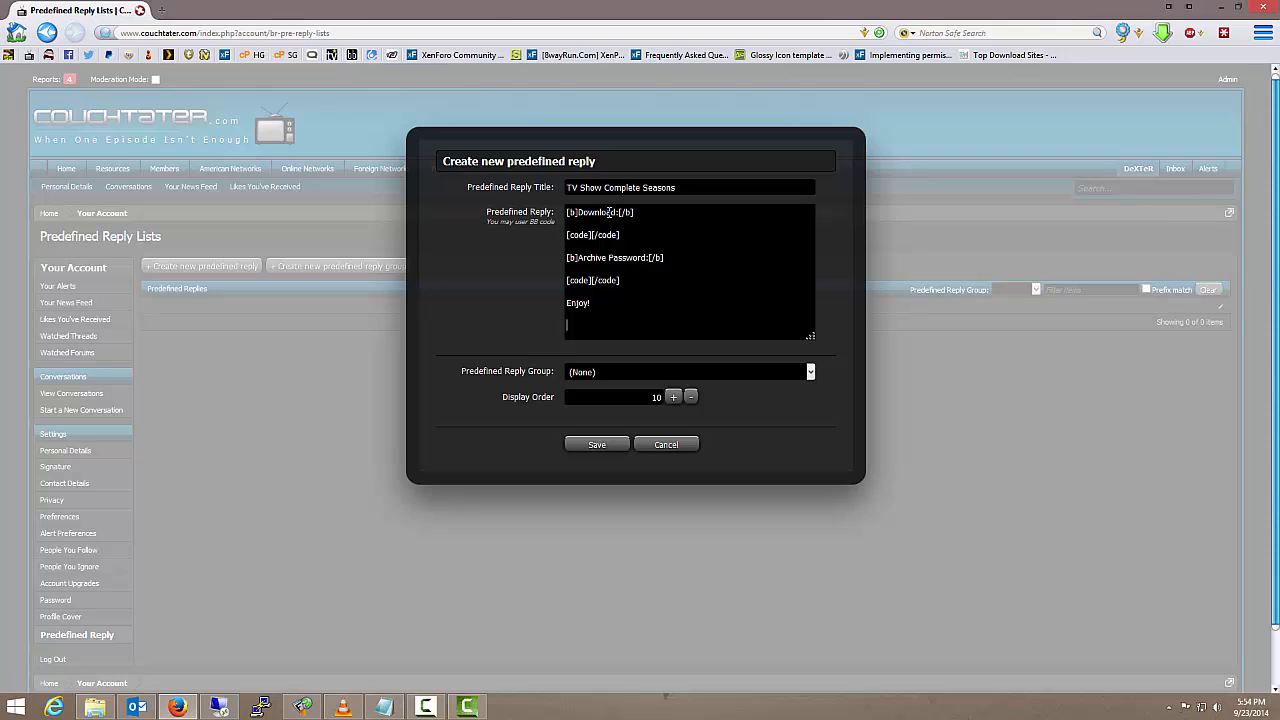
type("thumbsup")
Assign the complete-seasons reply to the TV Shows group, set its display order to 1 and save it
left_click(812, 376)
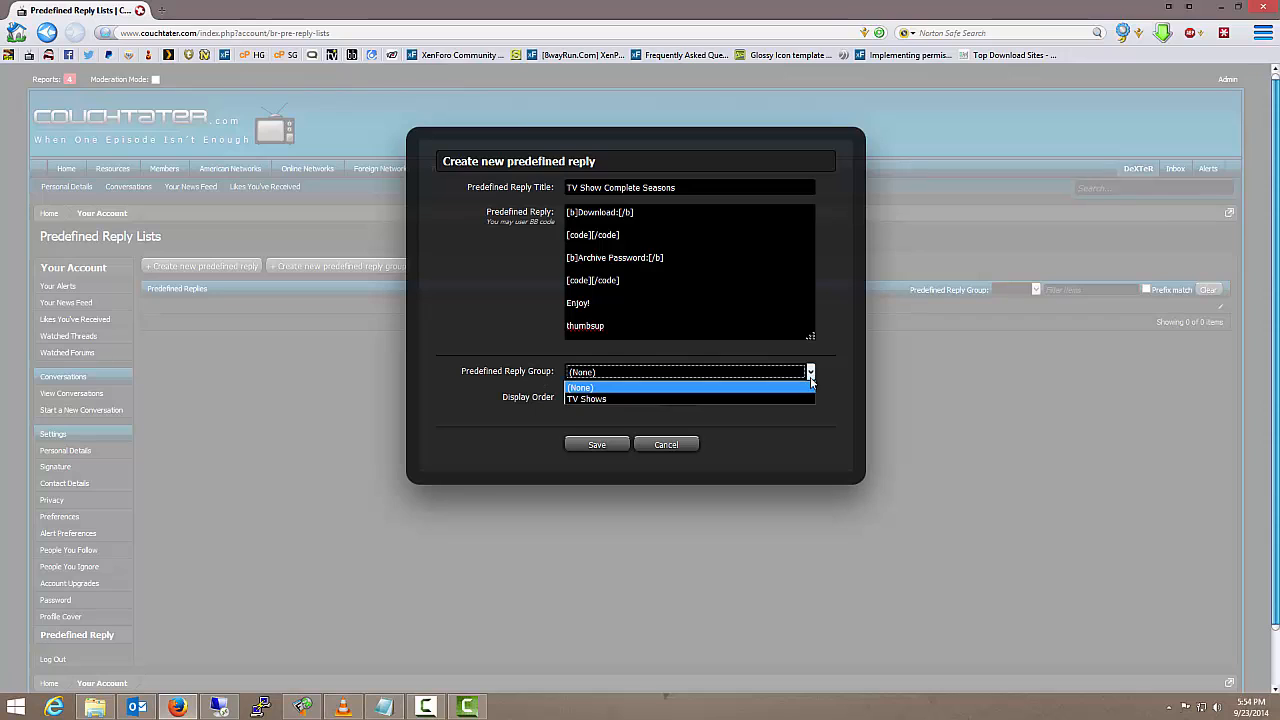
left_click(751, 399)
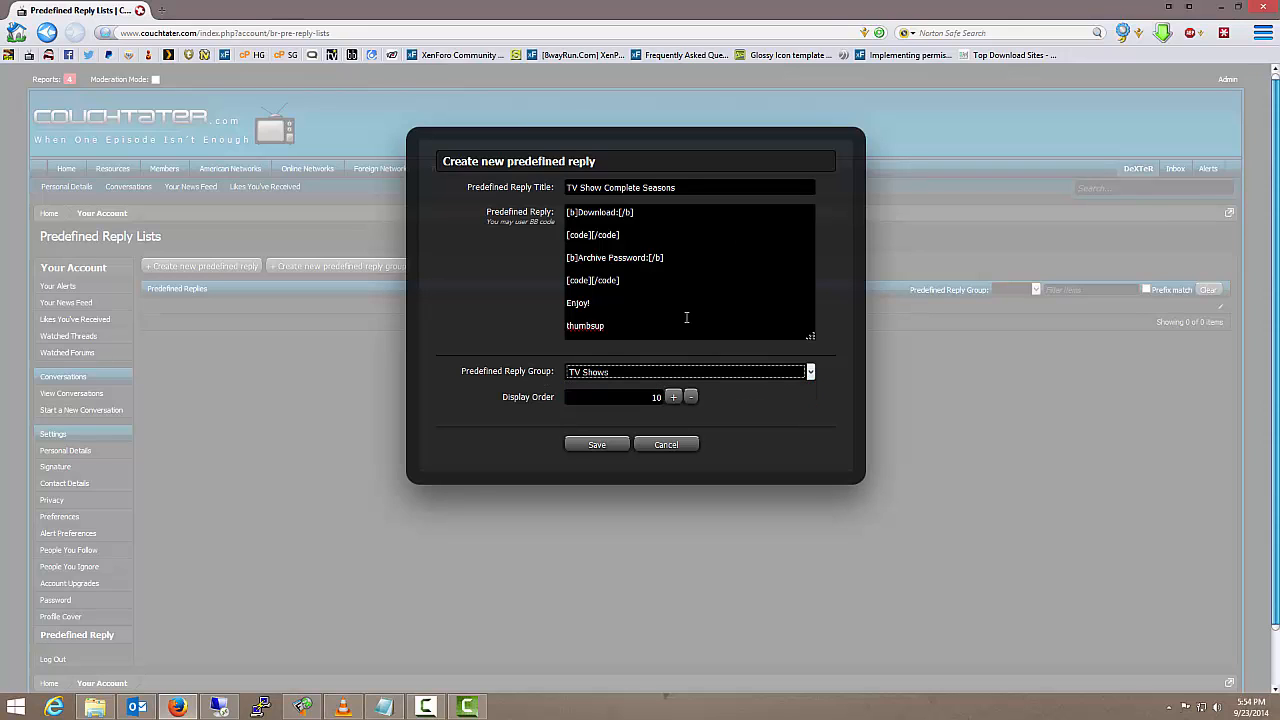
double_click(652, 397)
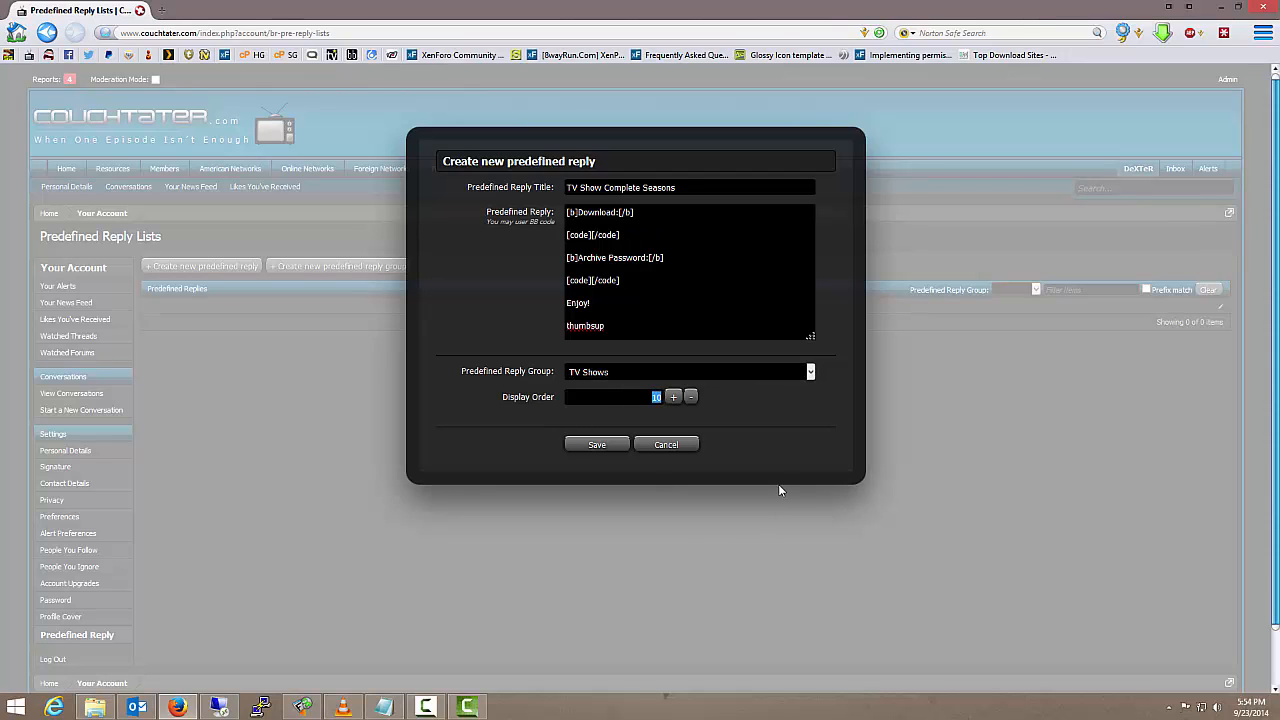
type("1")
left_click(597, 446)
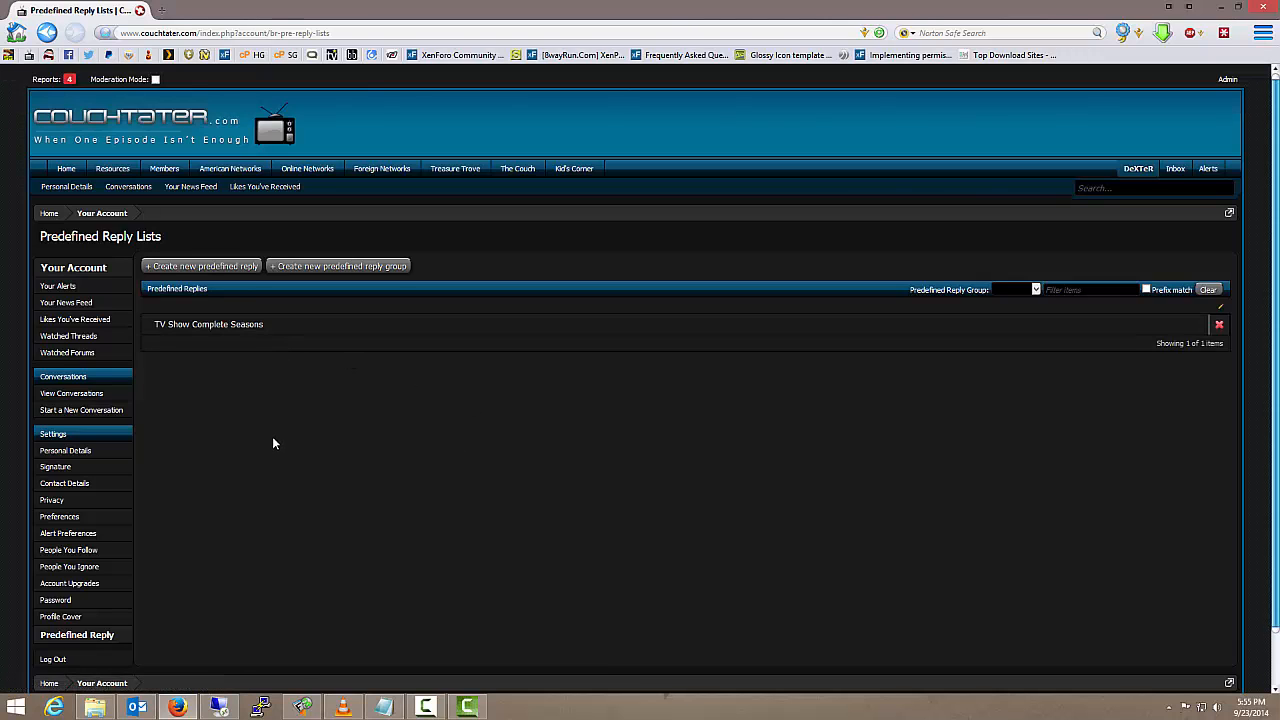
Start another predefined reply titled "TV Show Single Episode"
left_click(228, 268)
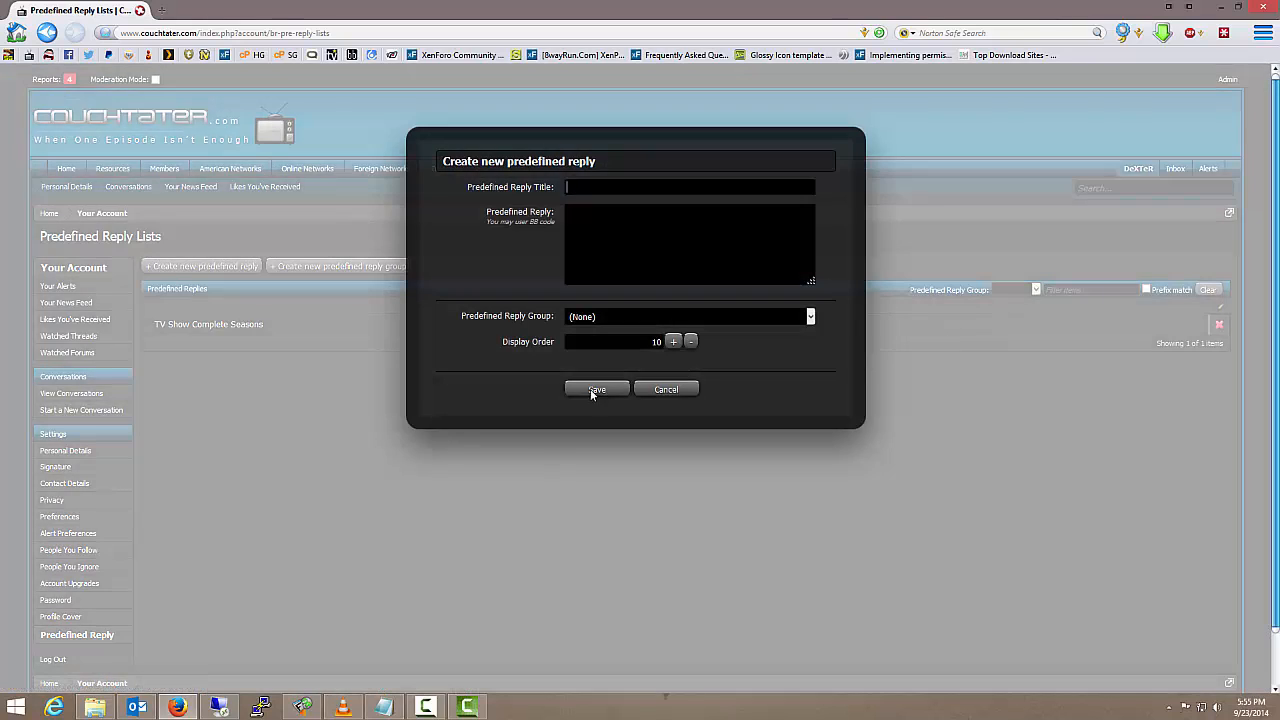
type("TV Sho")
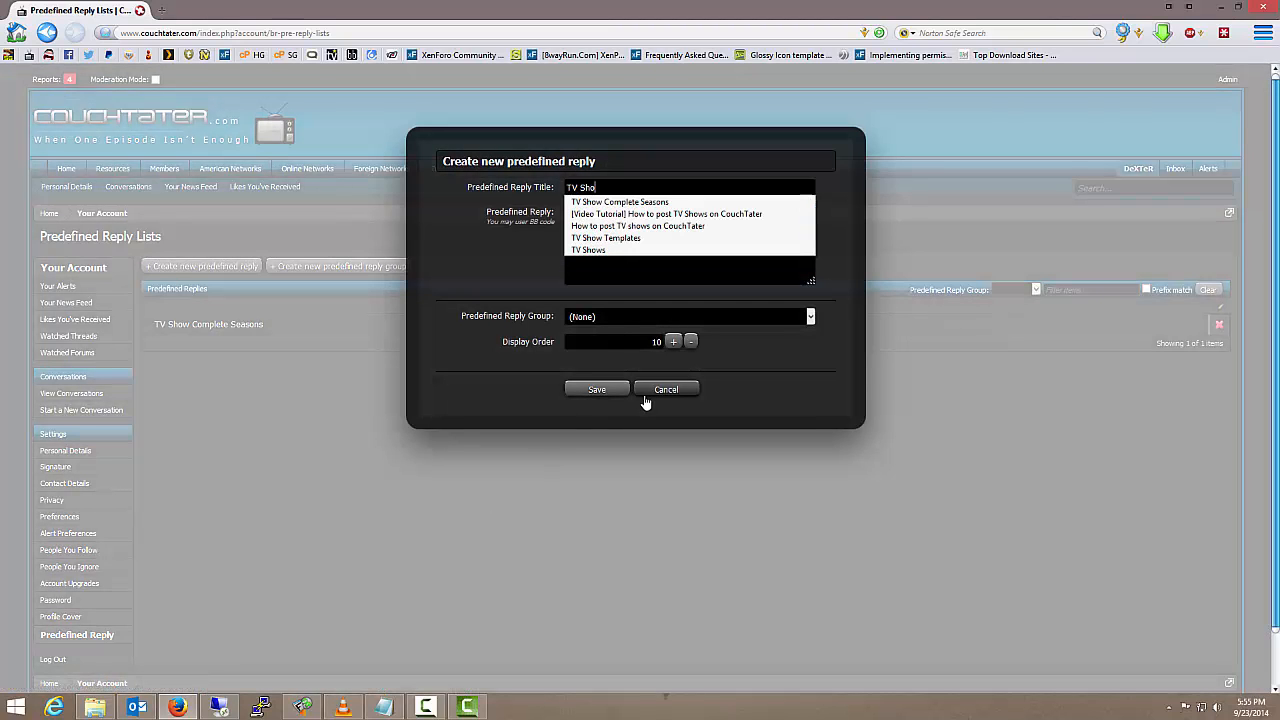
type("w Single Episod")
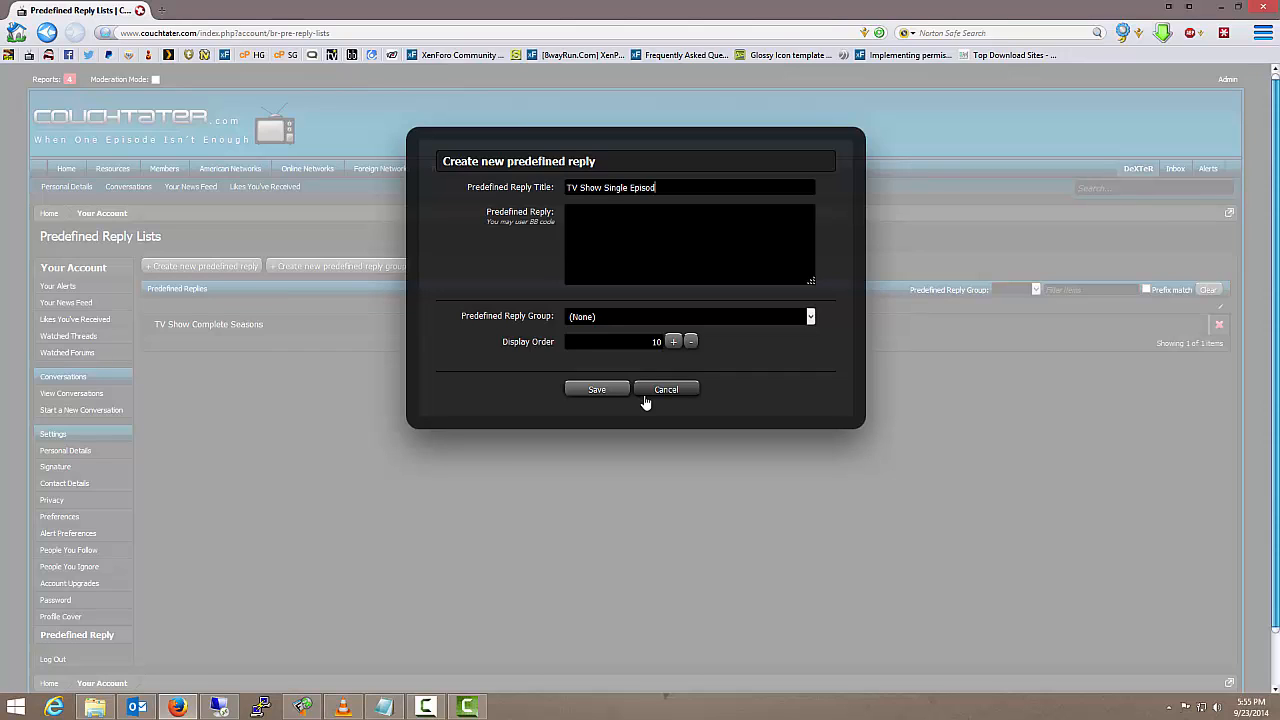
type("e")
type("[b]Down")
type("load")
type(":[/b]")
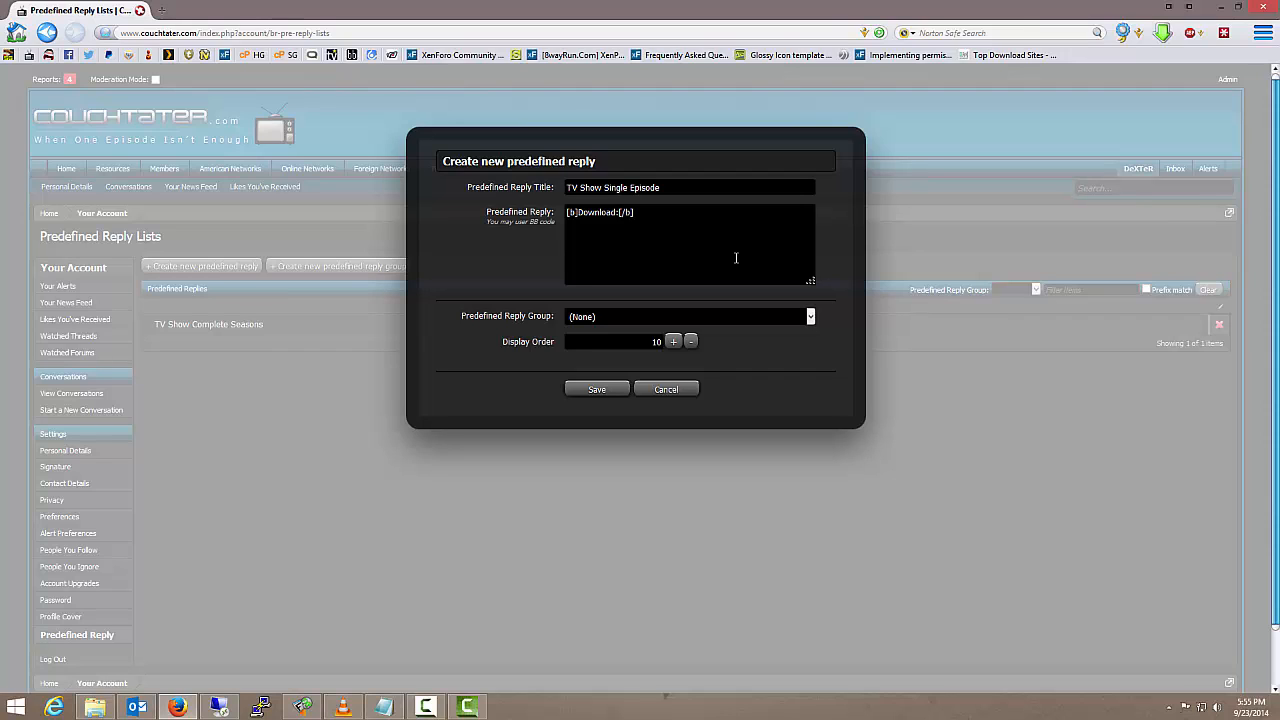
type("[code][/c")
type("ode]")
type("[")
type("b")
type("]")
type("Archive Pass")
type("word")
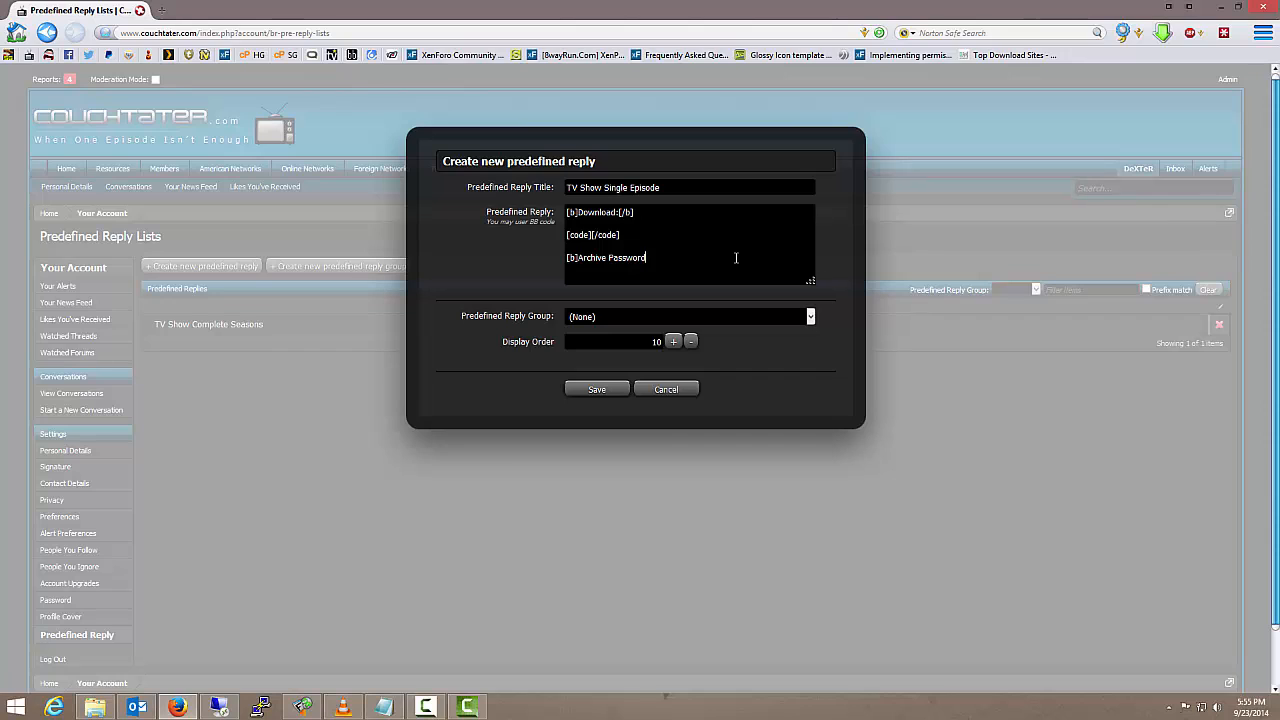
type(":[/b]")
Add [b]Archive Password:[/b] and an empty [code][/code] block to the end of the single-episode reply
key("Return")
type("[c")
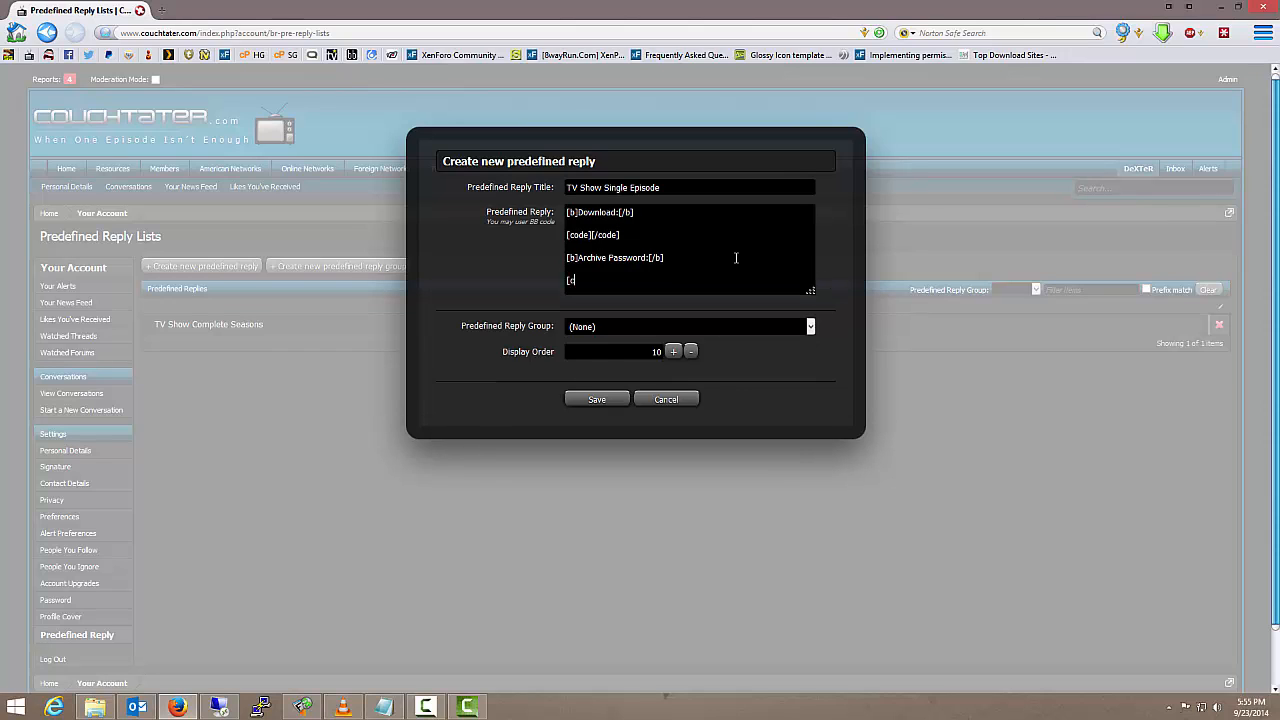
type("ode][/code]")
Insert the heading [b]Episode:[/b] with blank lines after it above the Download heading of the single-episode reply
key("Return")
key("Return")
key("Up")
key("Up")
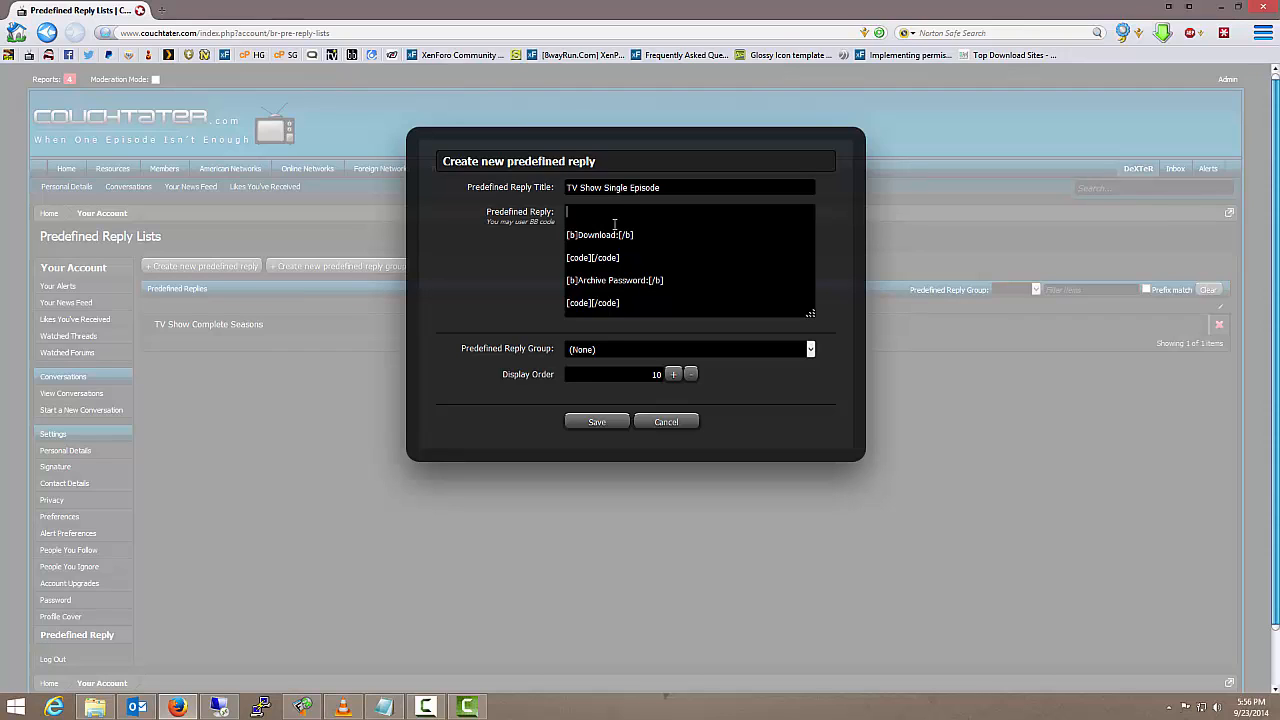
type("[b]Episode:[/b]")
key("Return")
key("Return")
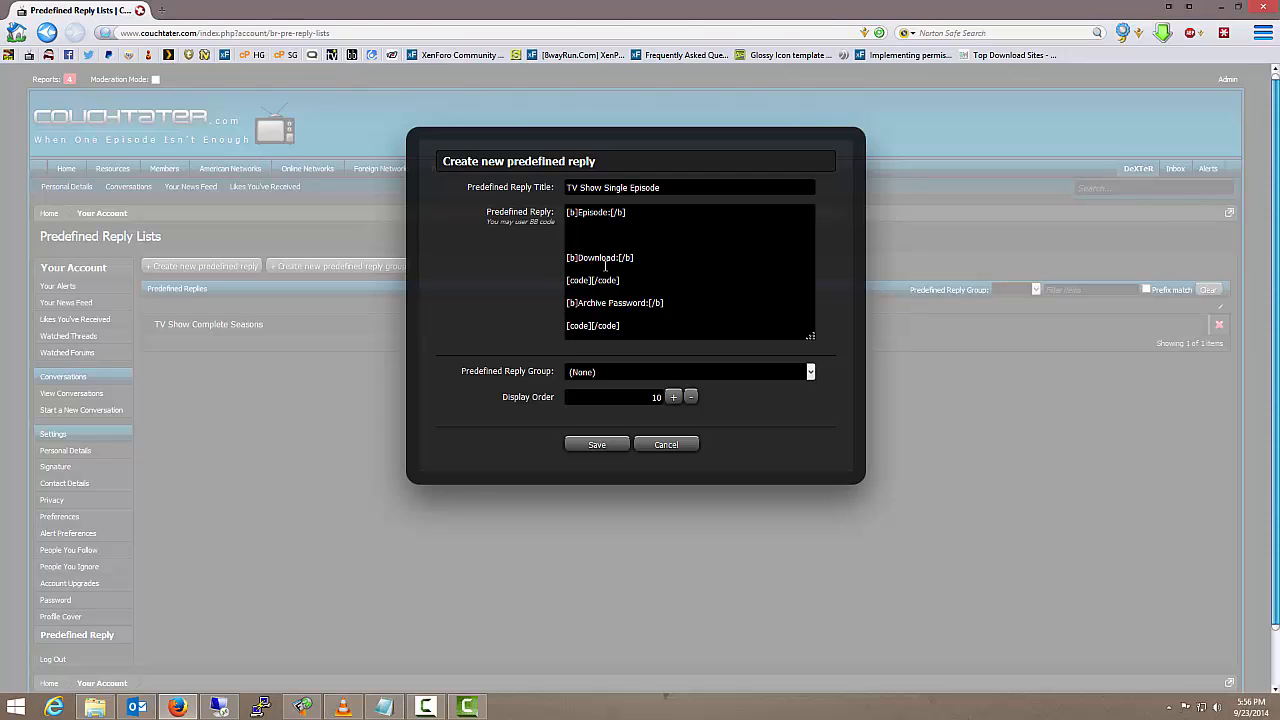
Assign the single-episode reply to the TV Shows group and save it
left_click(809, 372)
left_click(740, 399)
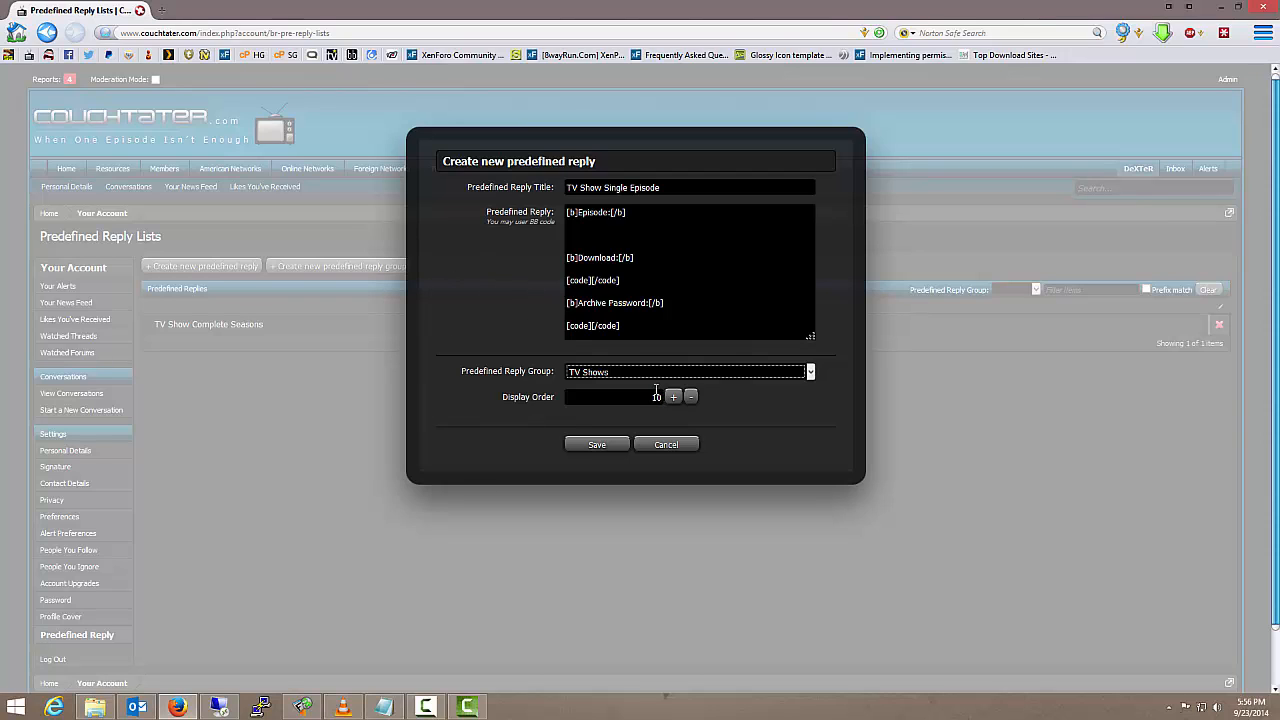
left_click(600, 446)
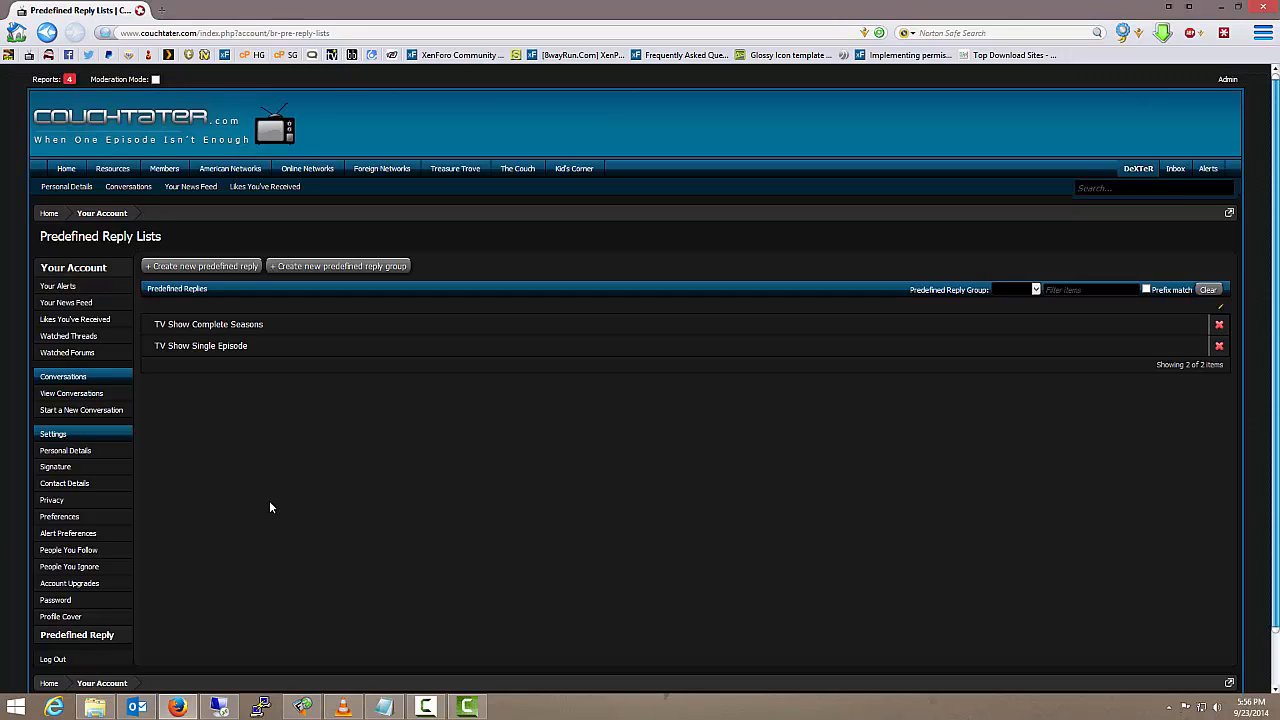
Return to the forum index and open the Complete Seasons forum under ABC in American Networks
left_click(165, 130)
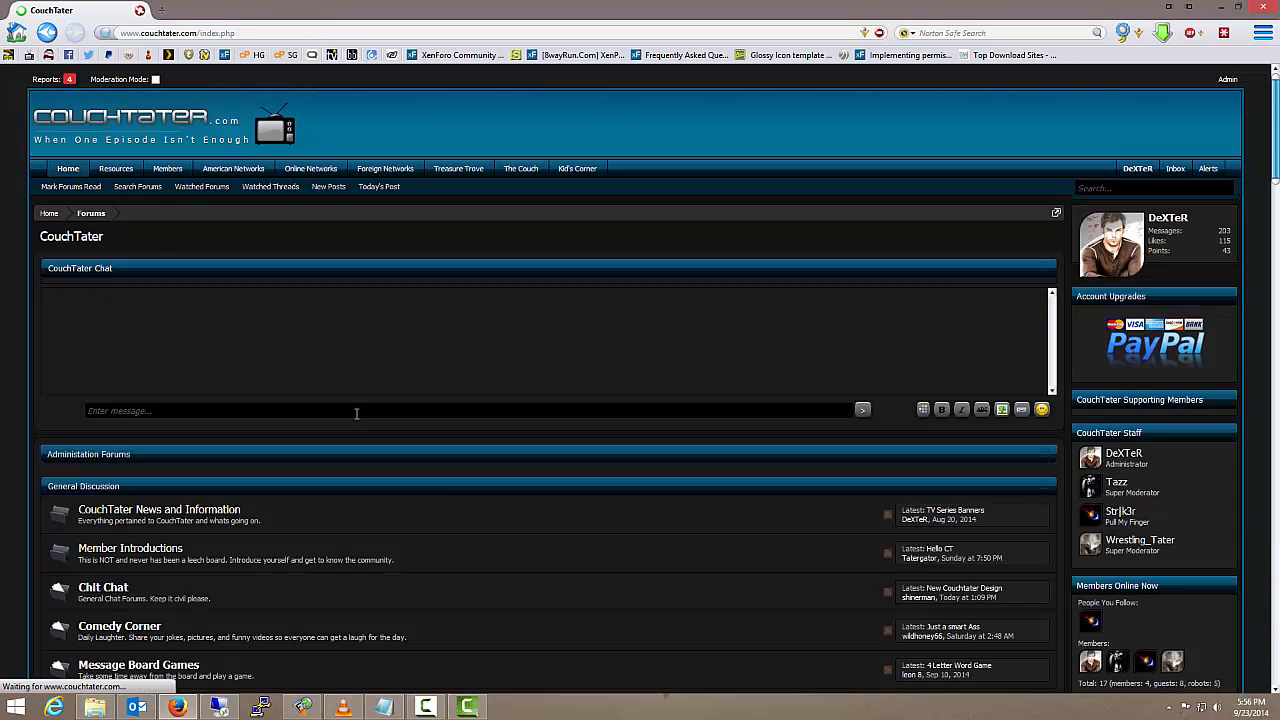
scroll(501, 558, "down", 5)
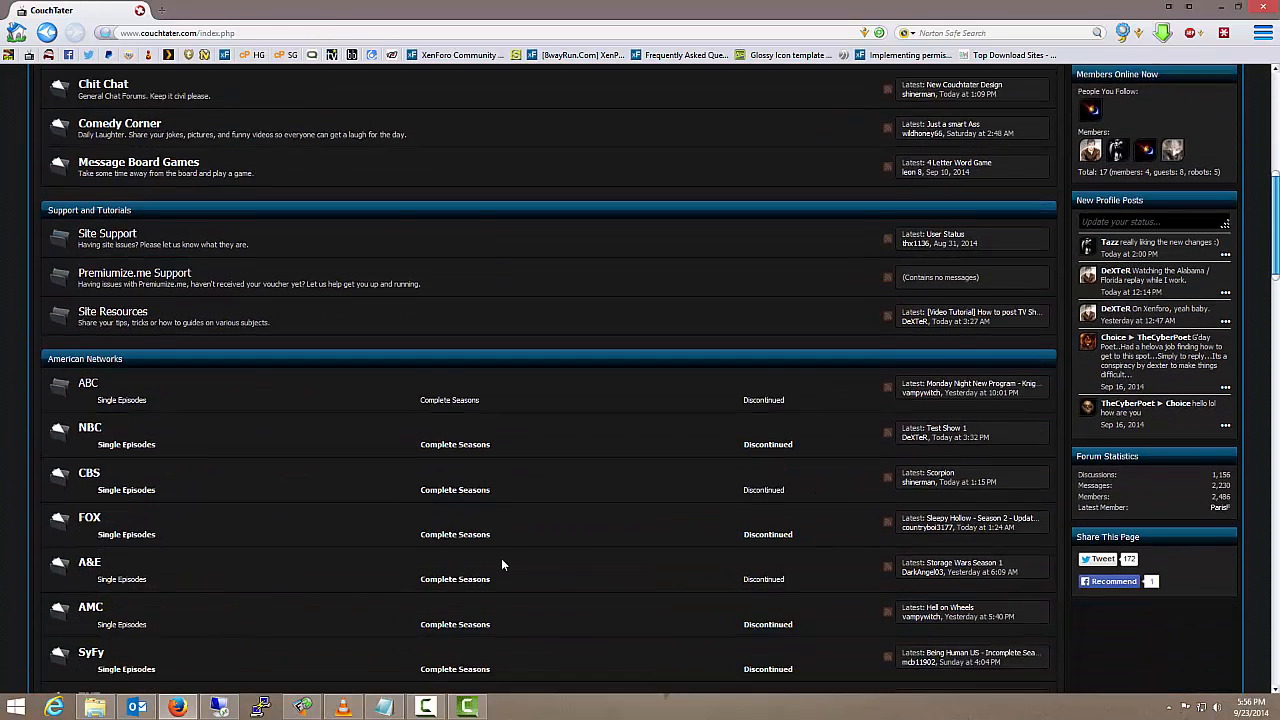
scroll(501, 558, "down", 1)
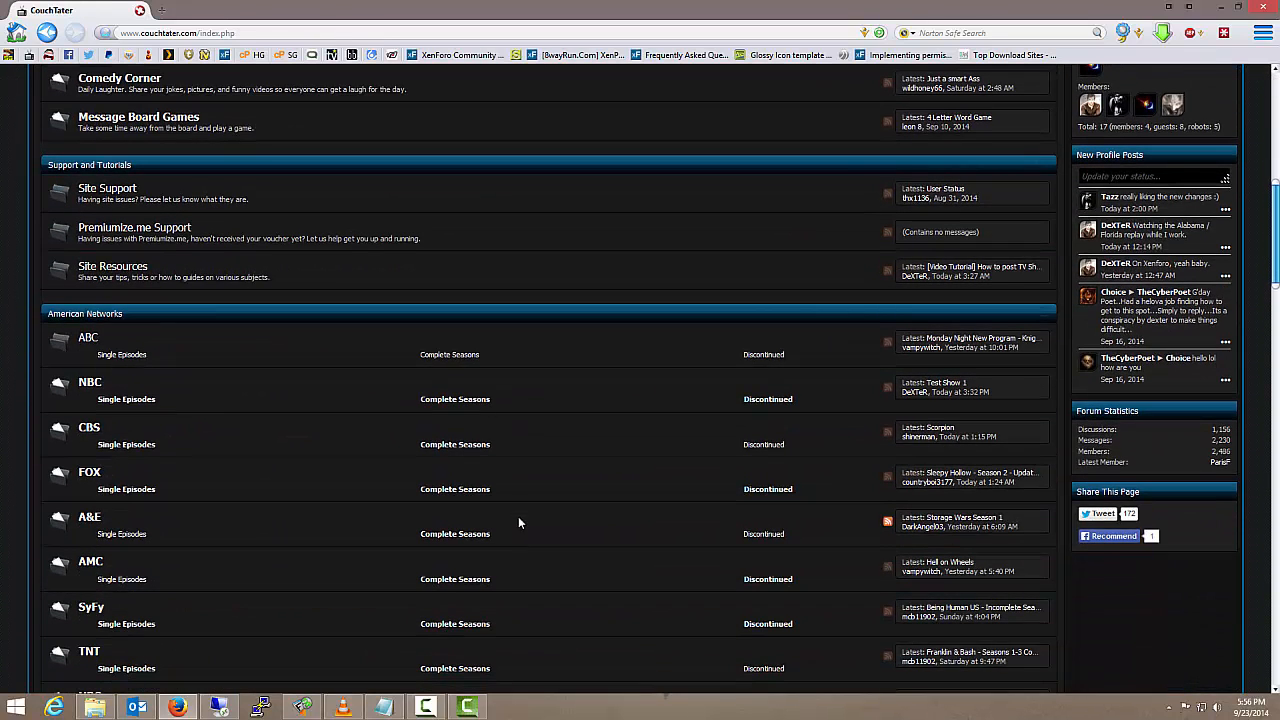
left_click(452, 360)
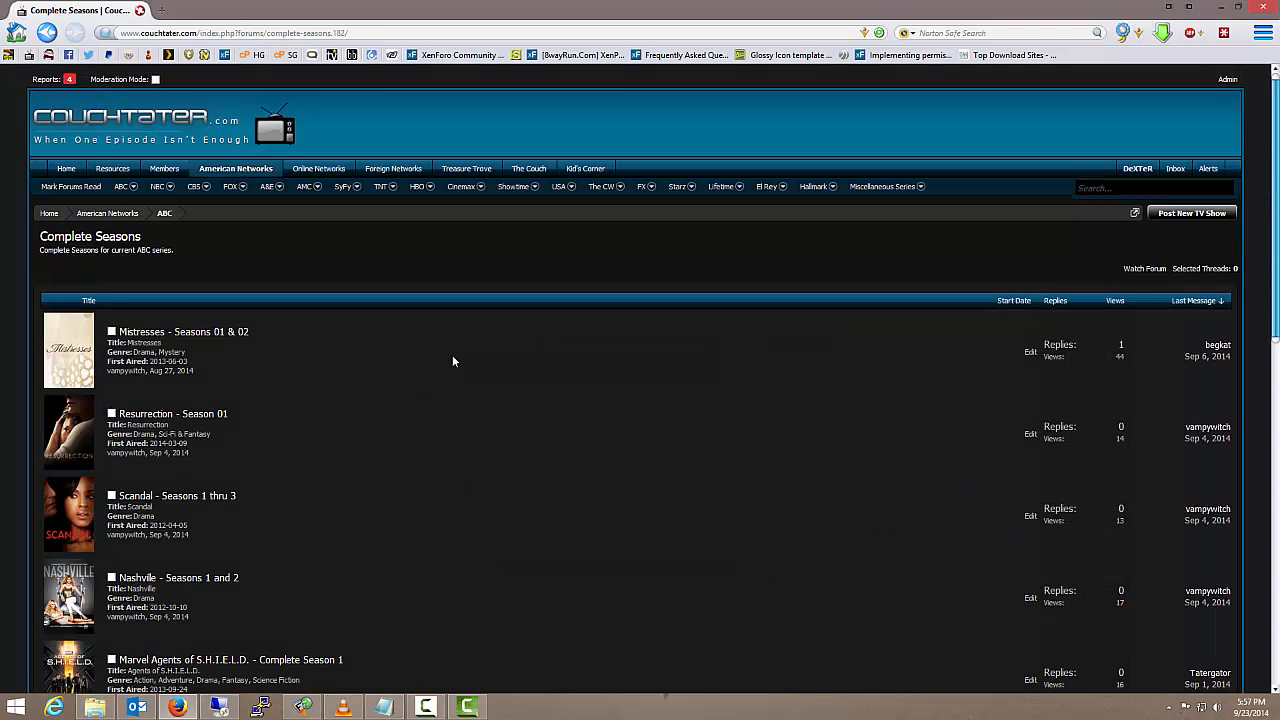
Start a new TV show post in the Complete Seasons forum
scroll(516, 416, "down", 3)
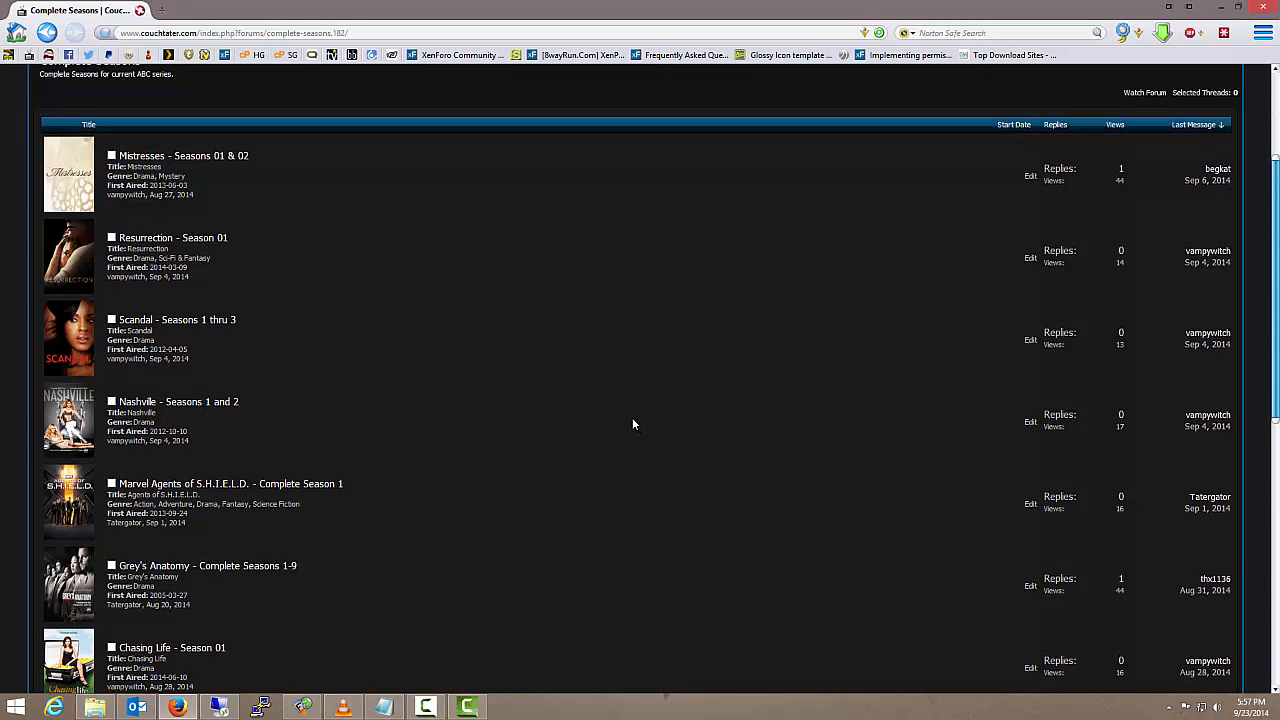
scroll(633, 424, "up", 3)
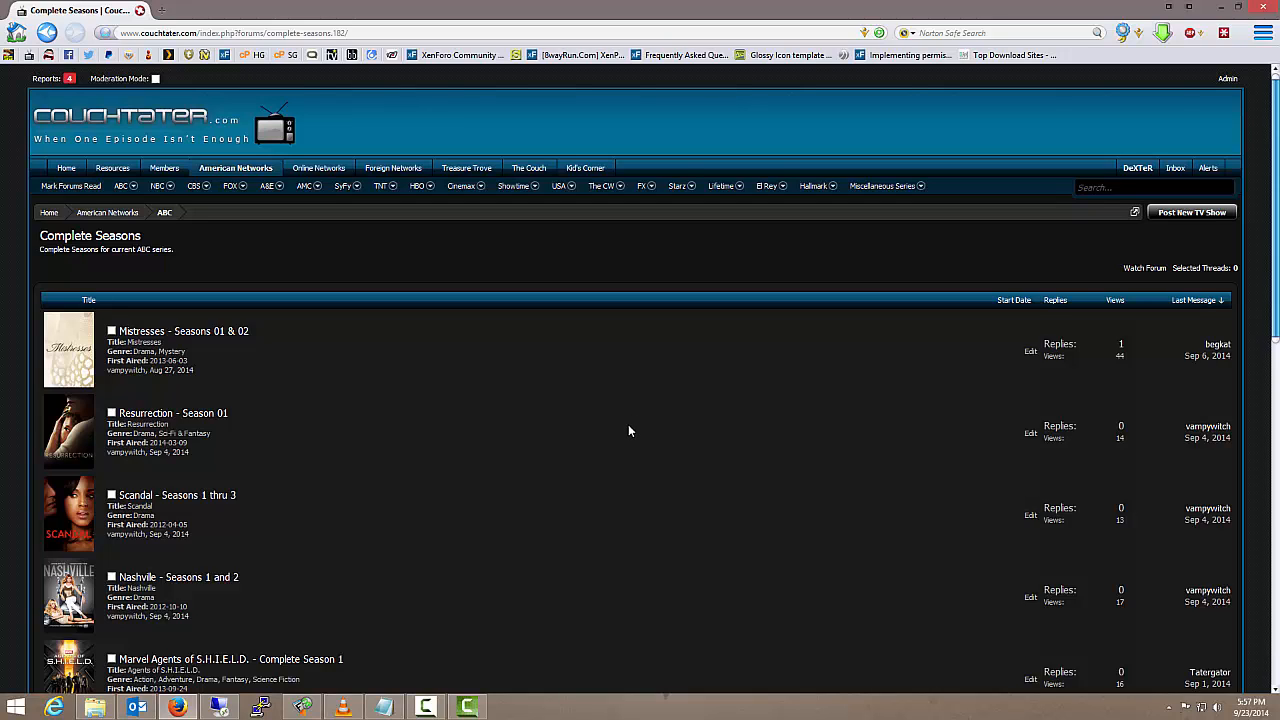
left_click(1191, 215)
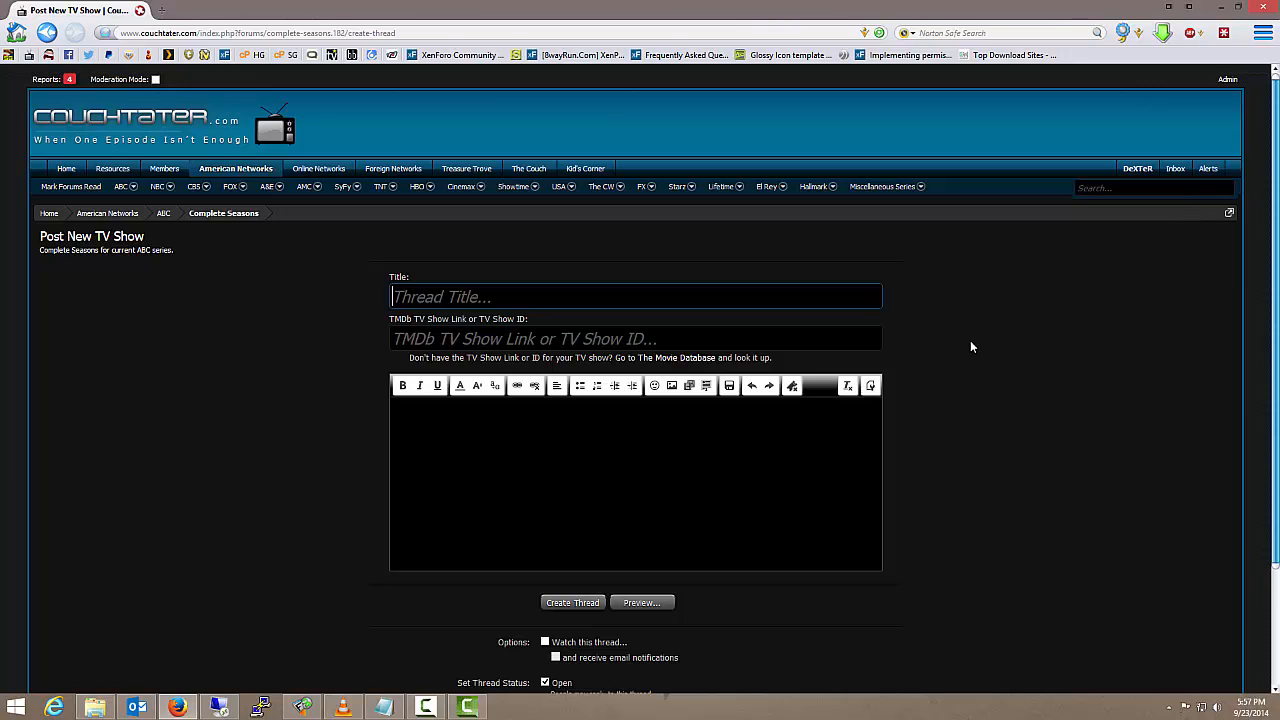
type("Test Thread")
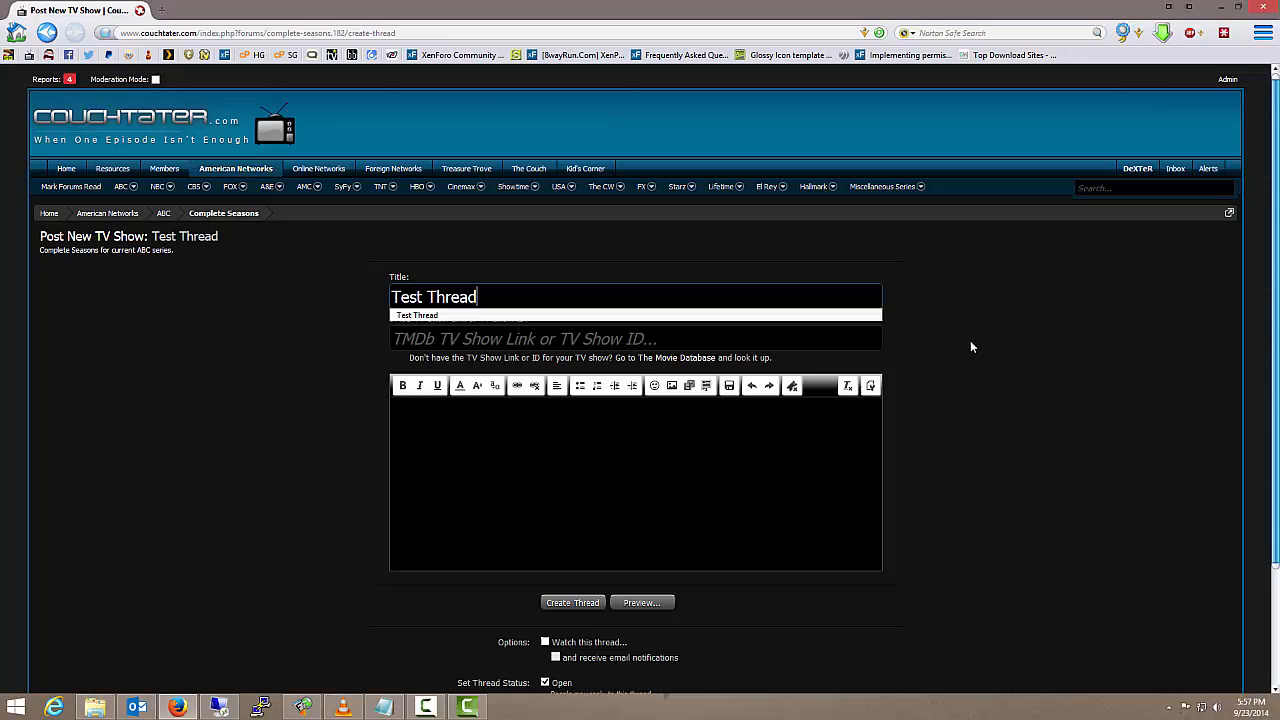
key("Tab")
type("Test Link")
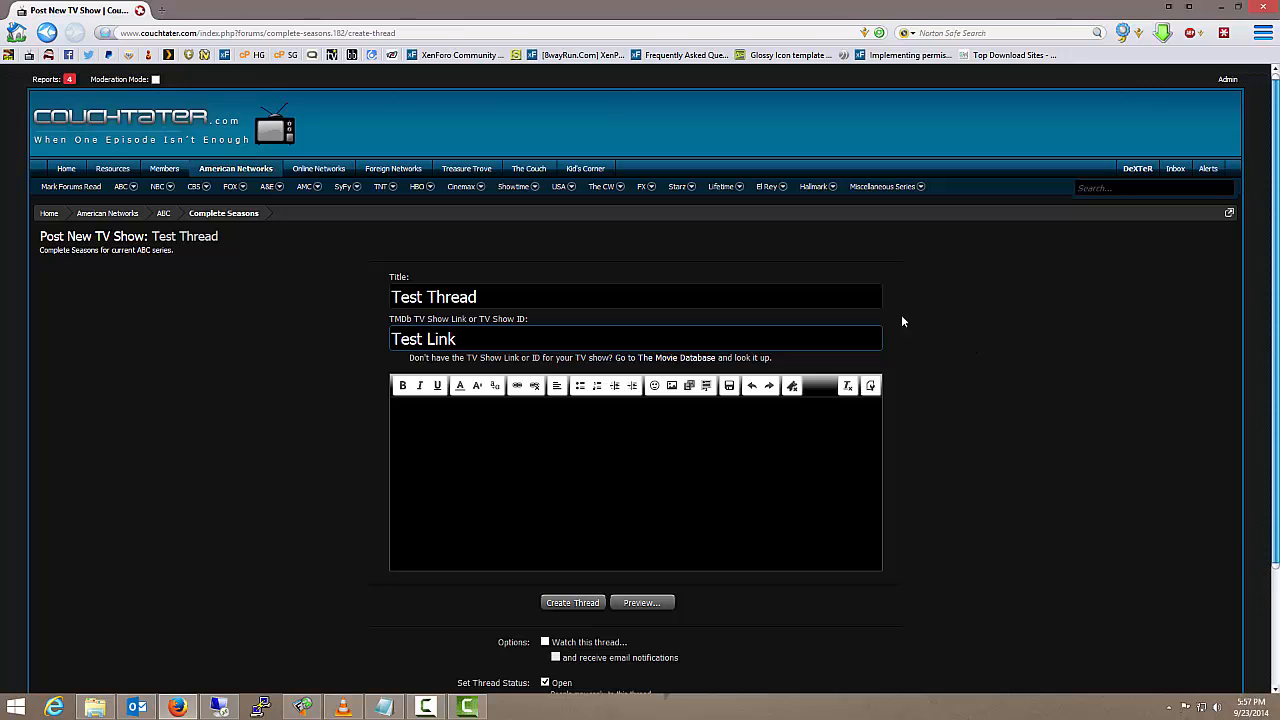
left_click_drag(460, 339, 306, 340)
key("BackSpace")
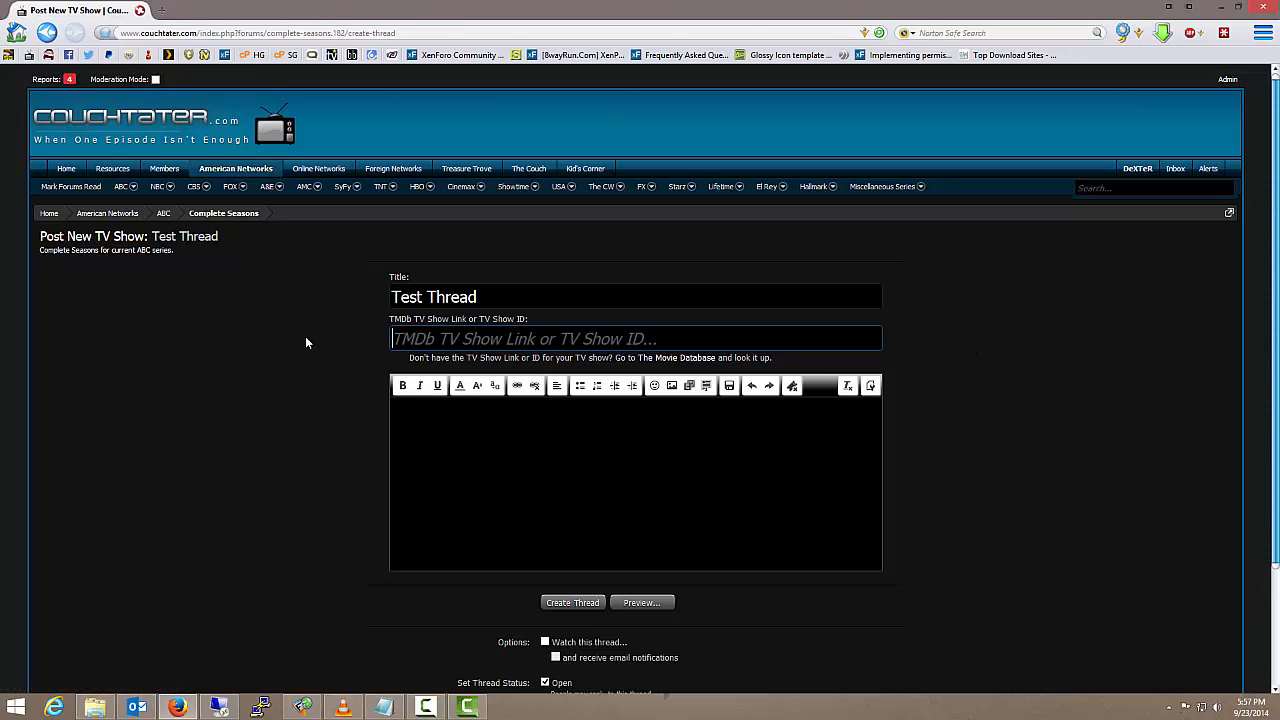
Search The Movie Database for supernatural in a new browser tab and open the Supernatural (2005) TV show page
key("ctrl+t")
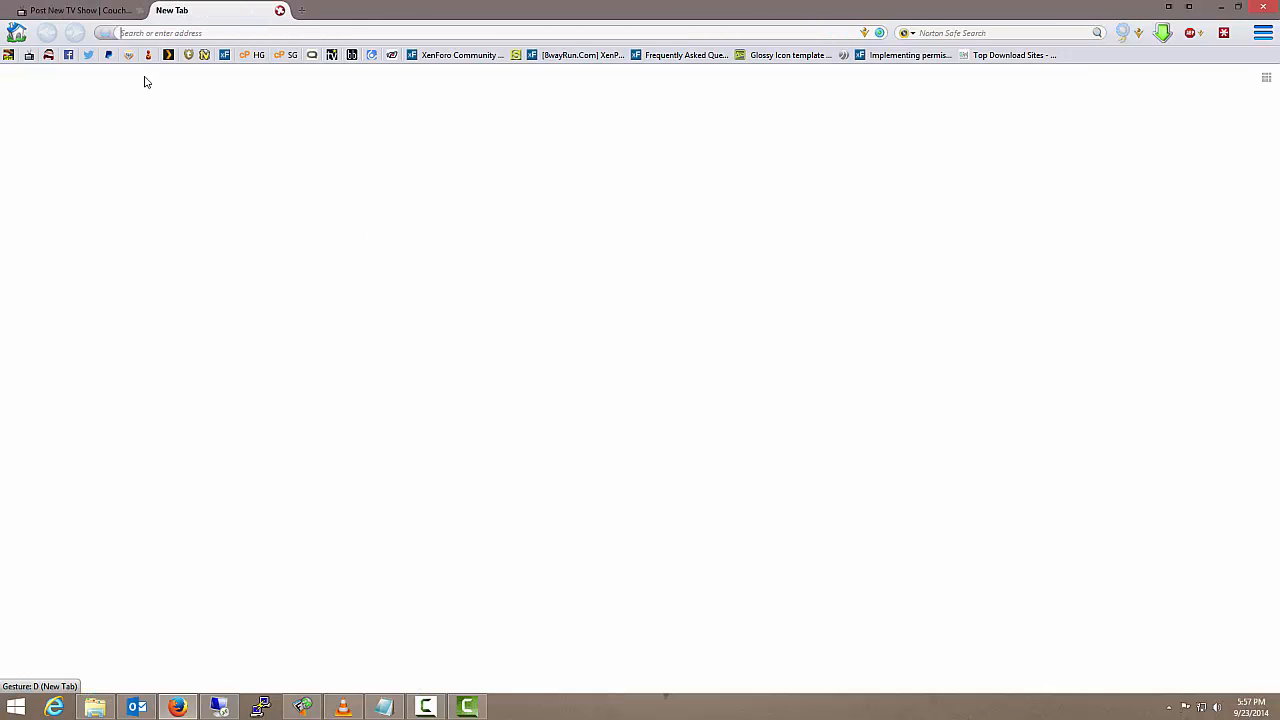
left_click(311, 55)
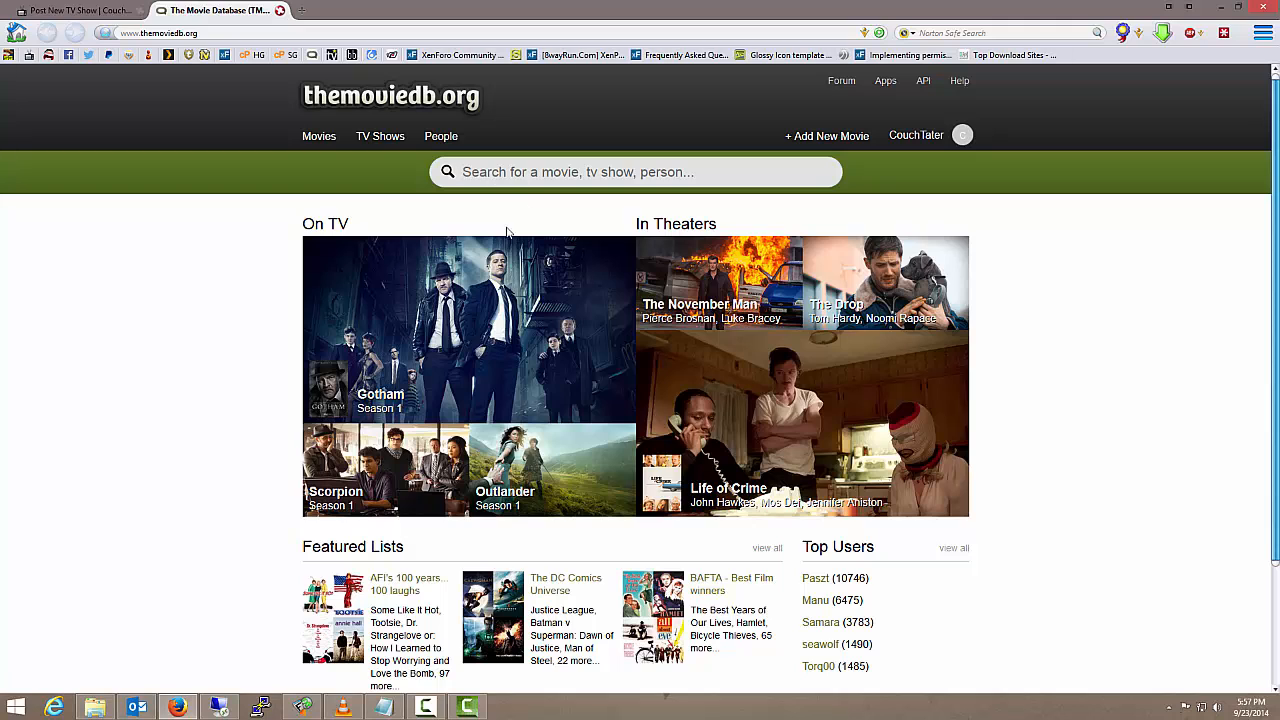
type("supernatural")
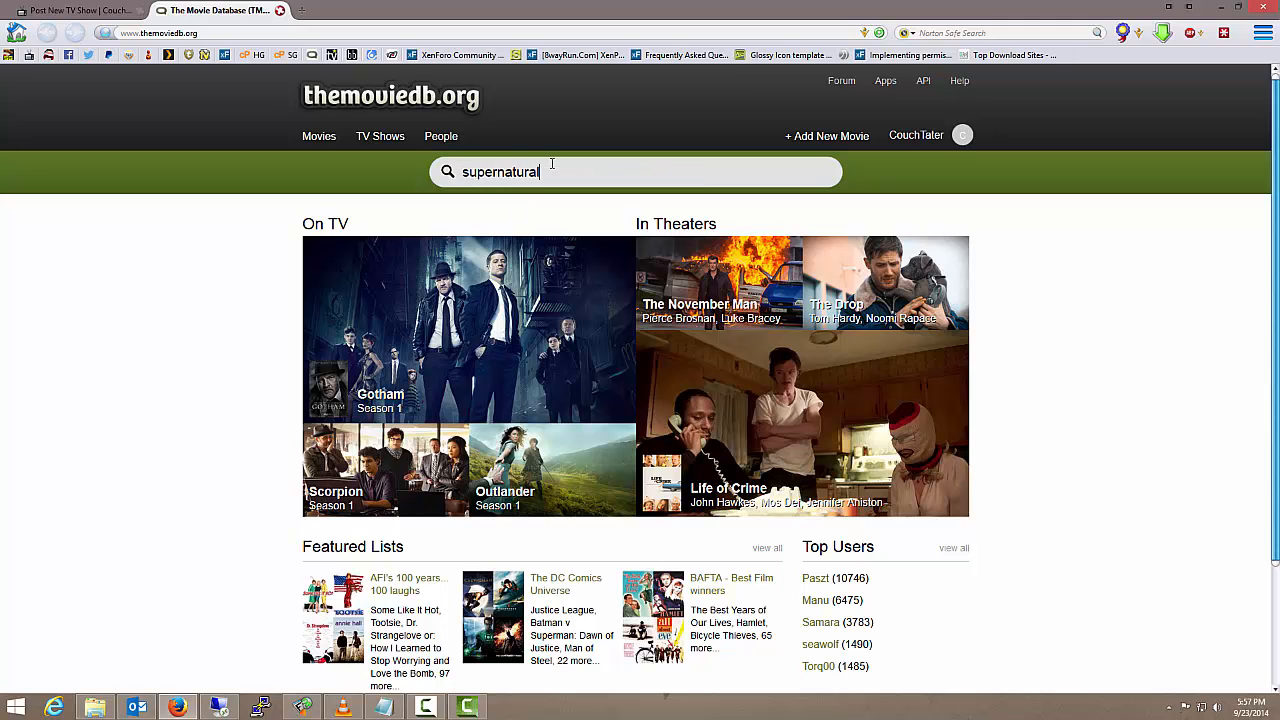
key("Return")
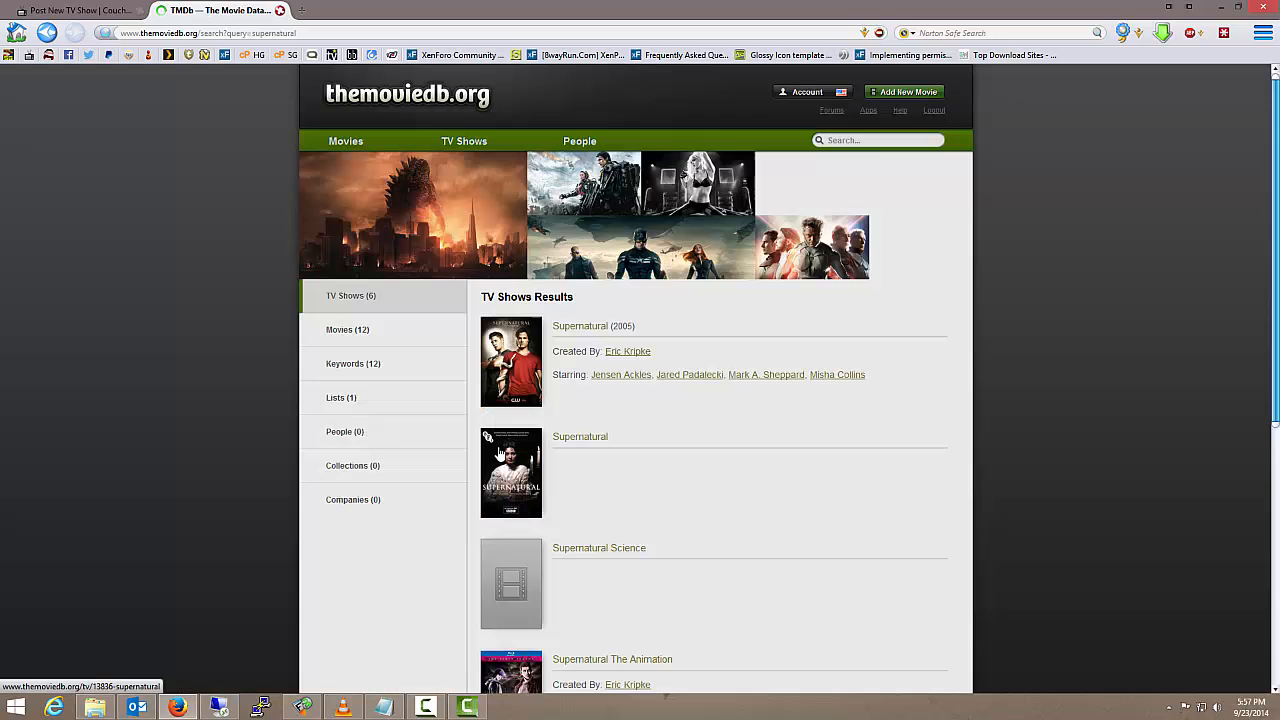
left_click(585, 327)
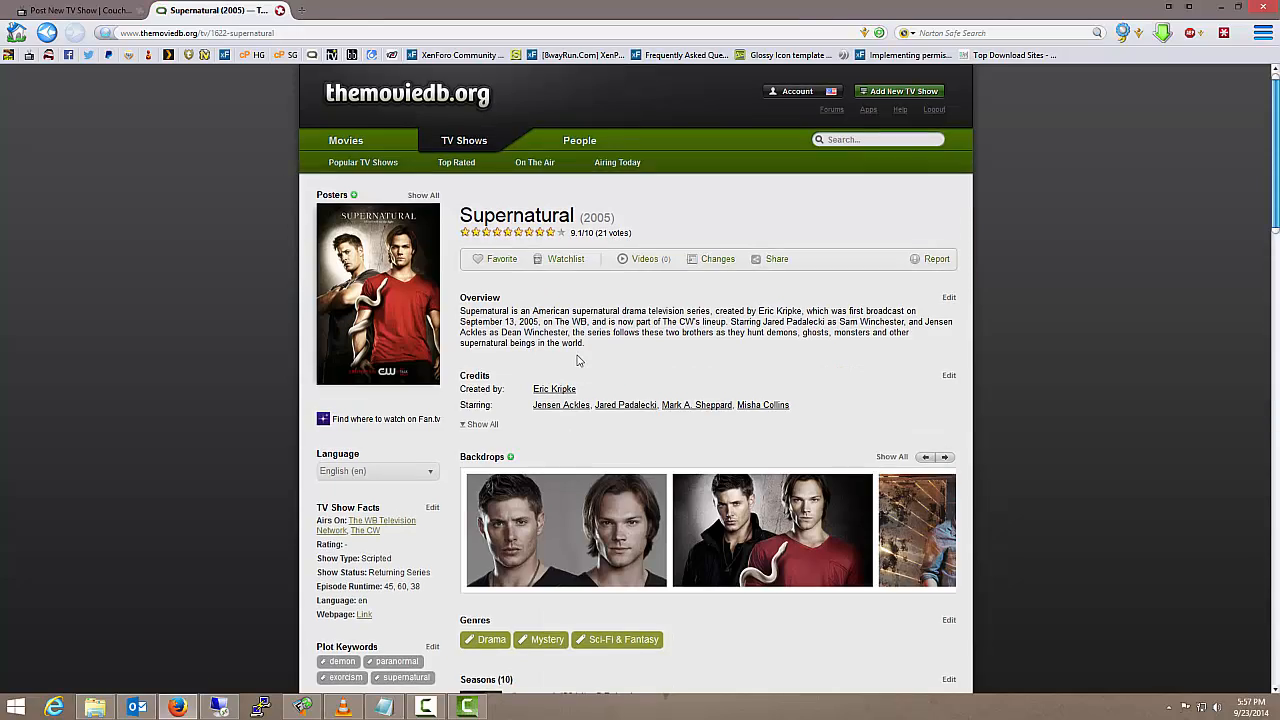
Open the show's Season 1 page and copy its address into the TMDb TV Show Link field of the new post
scroll(577, 369, "down", 12)
scroll(579, 360, "down", 10)
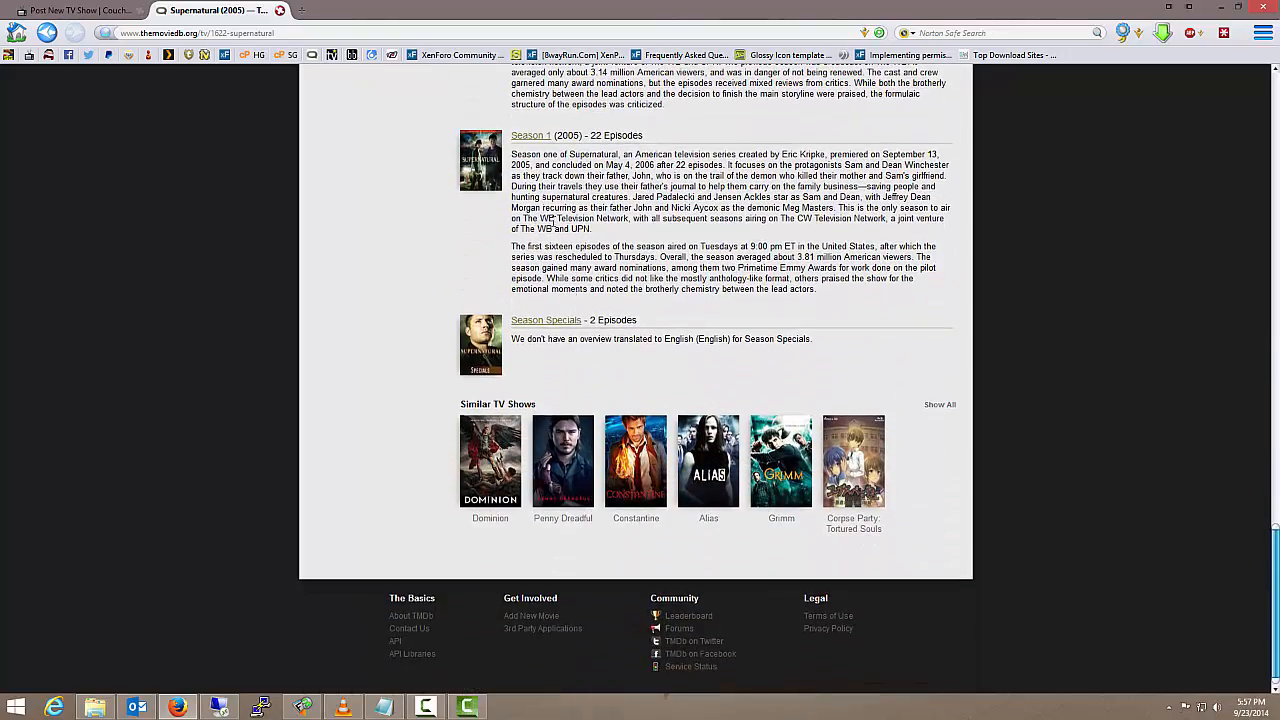
left_click(531, 136)
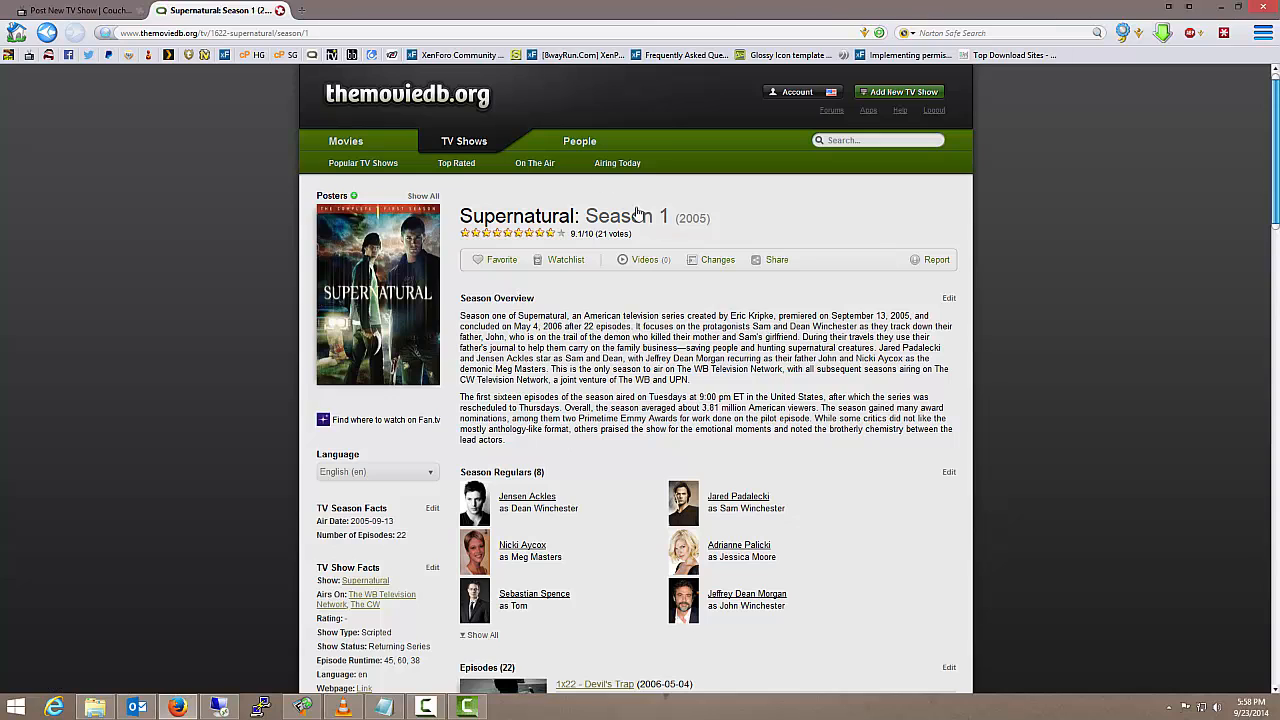
left_click(292, 33)
key("ctrl+c")
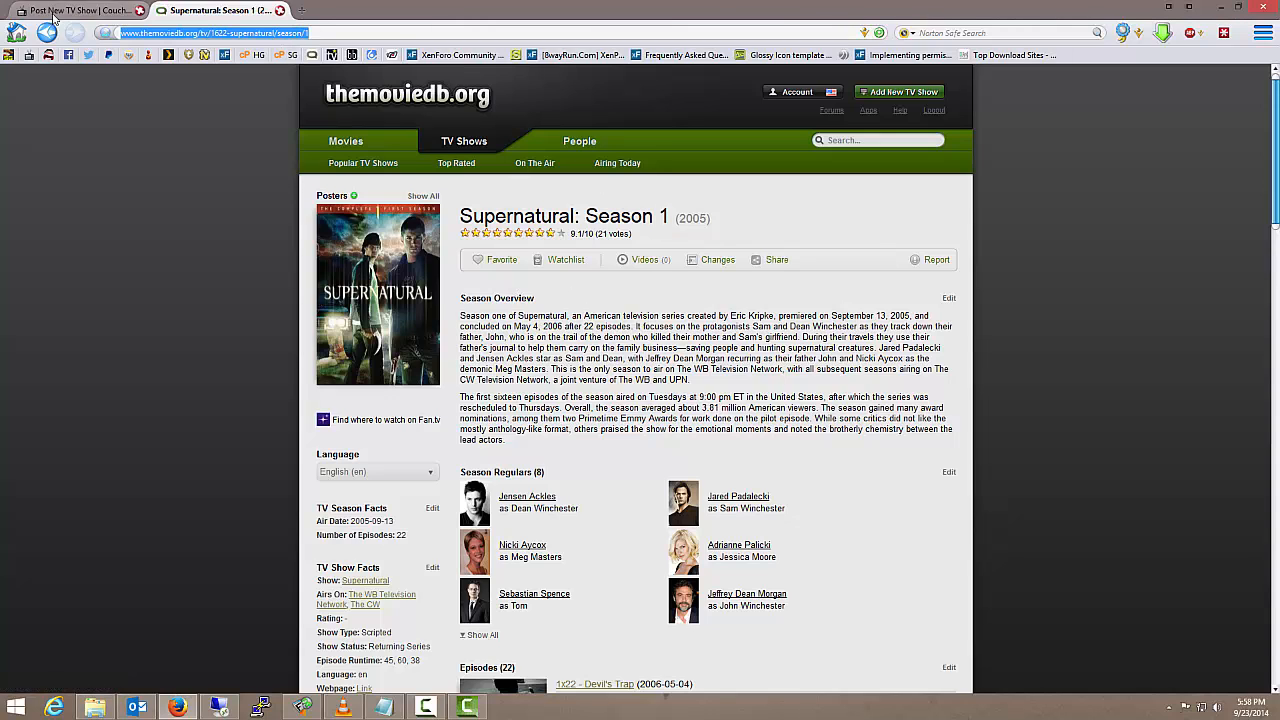
left_click(75, 10)
left_click(488, 338)
key("ctrl+v")
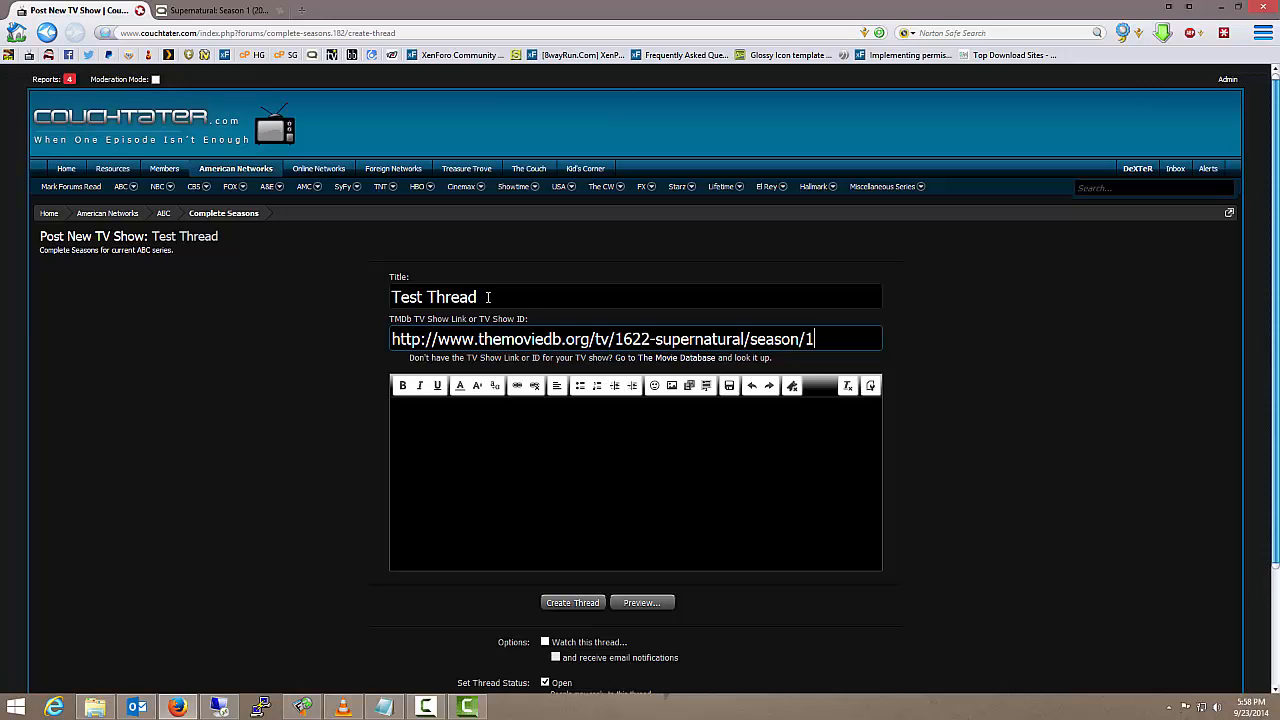
Replace the thread title with "Supernatural - Season 1 Complete - Test Tutorial"
left_click(488, 297)
left_click_drag(479, 297, 352, 304)
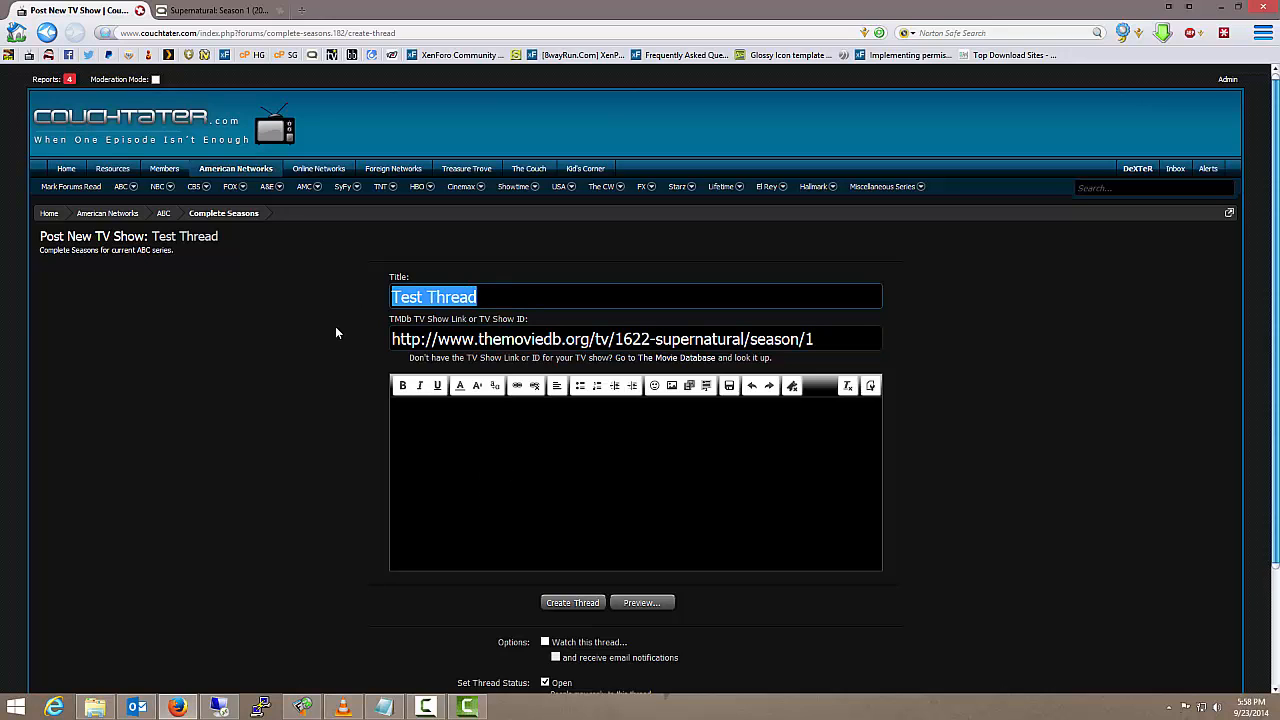
type("Super")
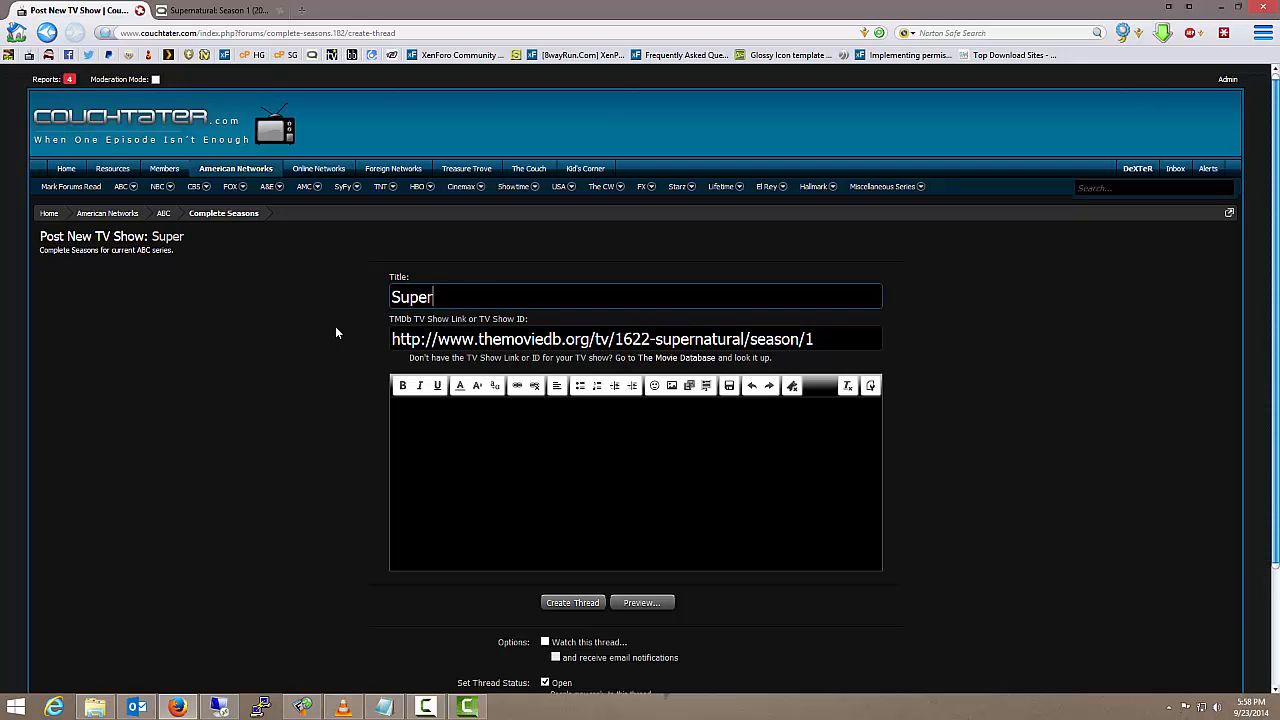
type("natural - Season ")
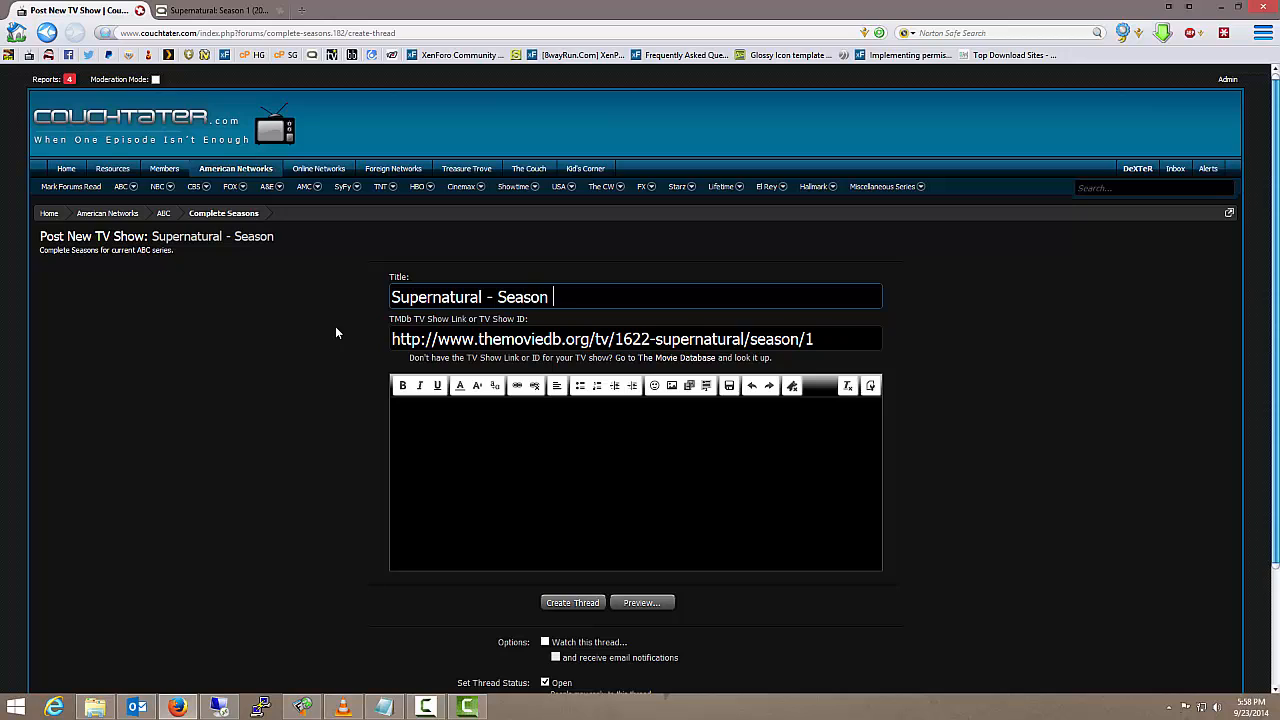
type("1 Complete")
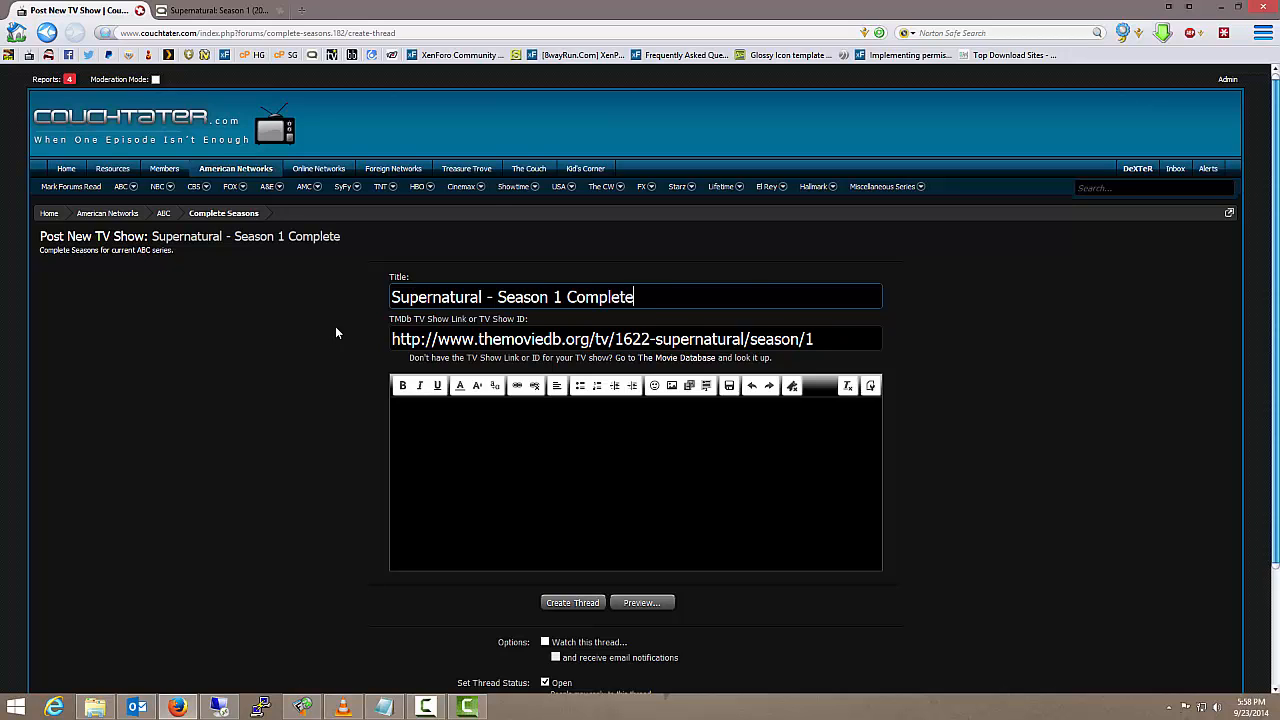
type(" - Test Tuto")
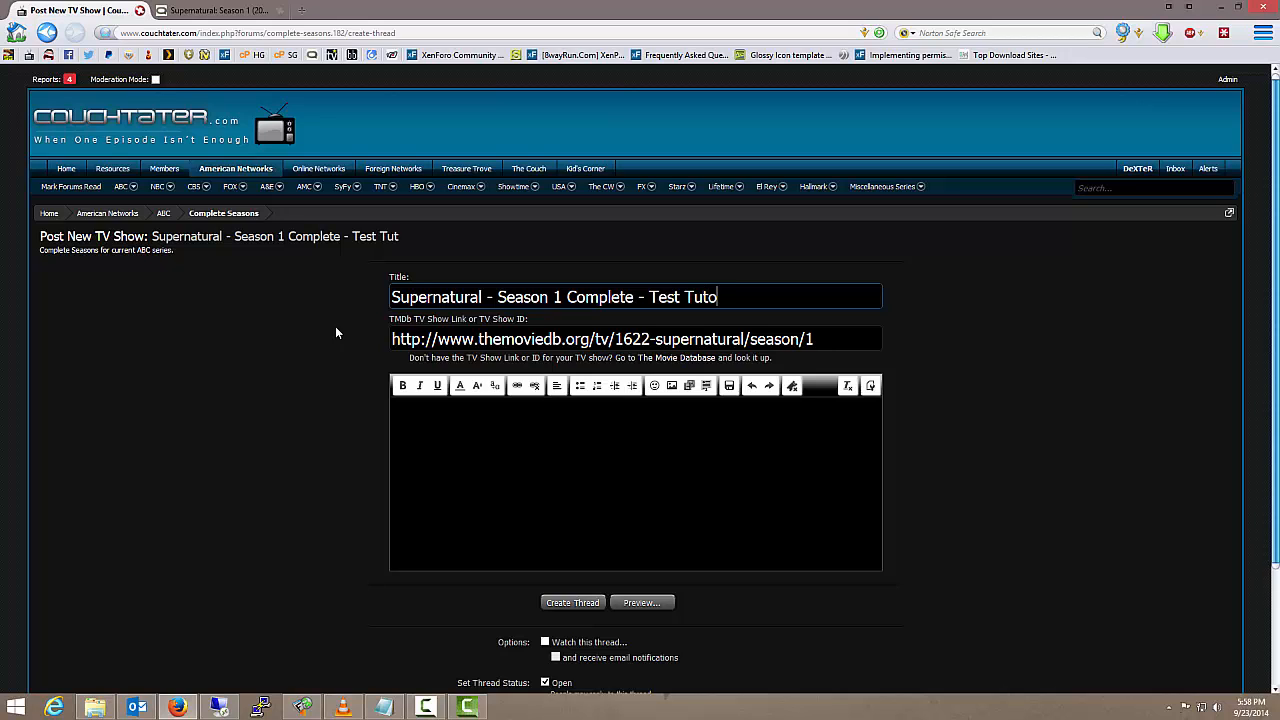
type("rial")
Show the list of predefined replies for the new thread's message body
left_click(488, 442)
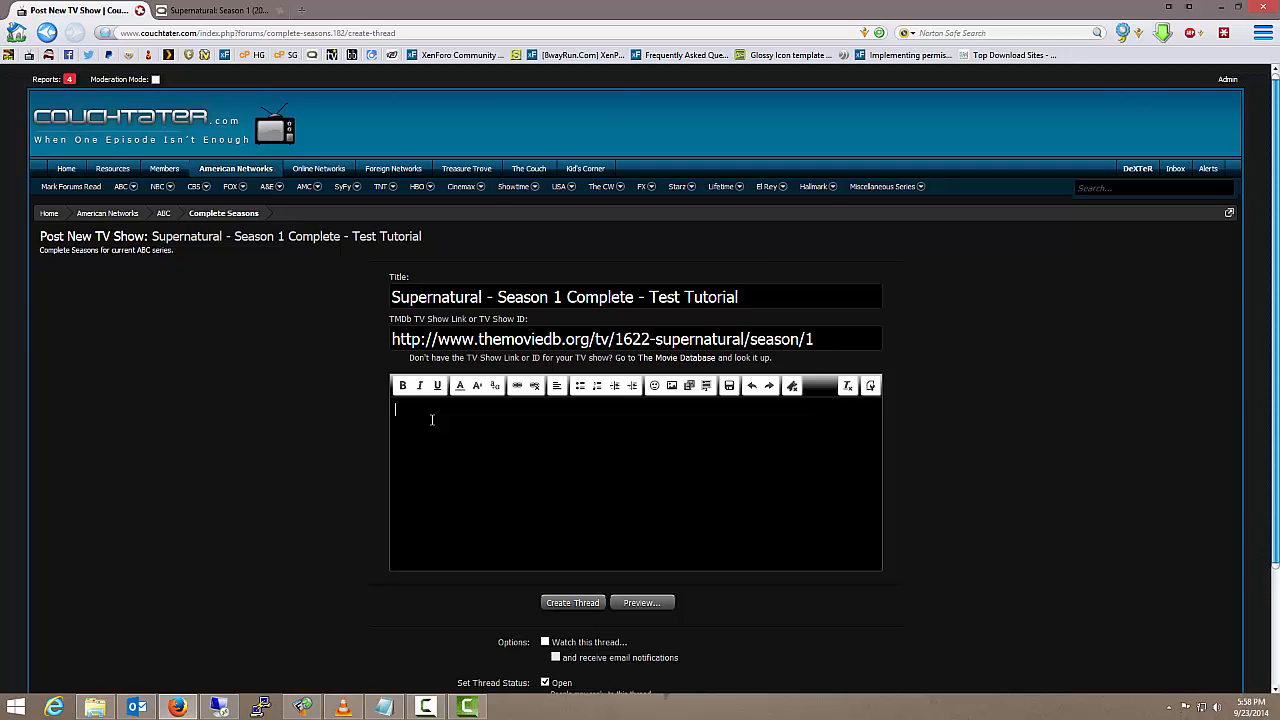
left_click(791, 387)
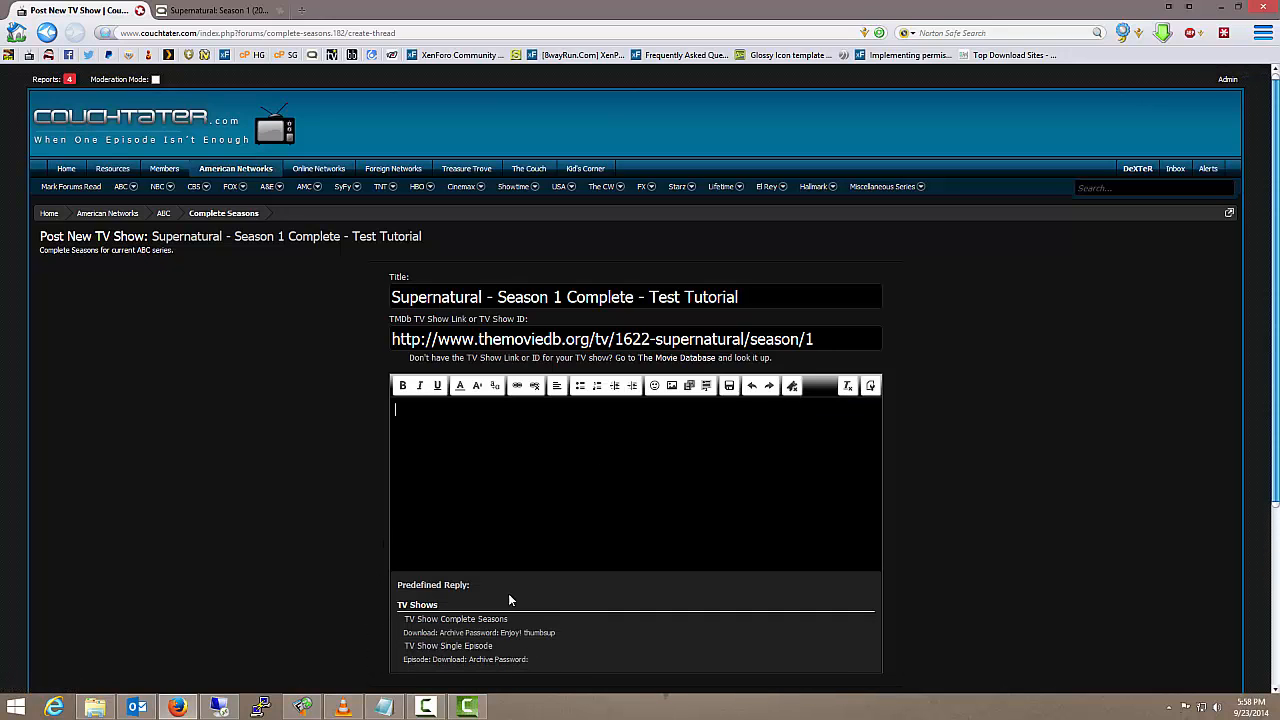
scroll(566, 628, "down", 3)
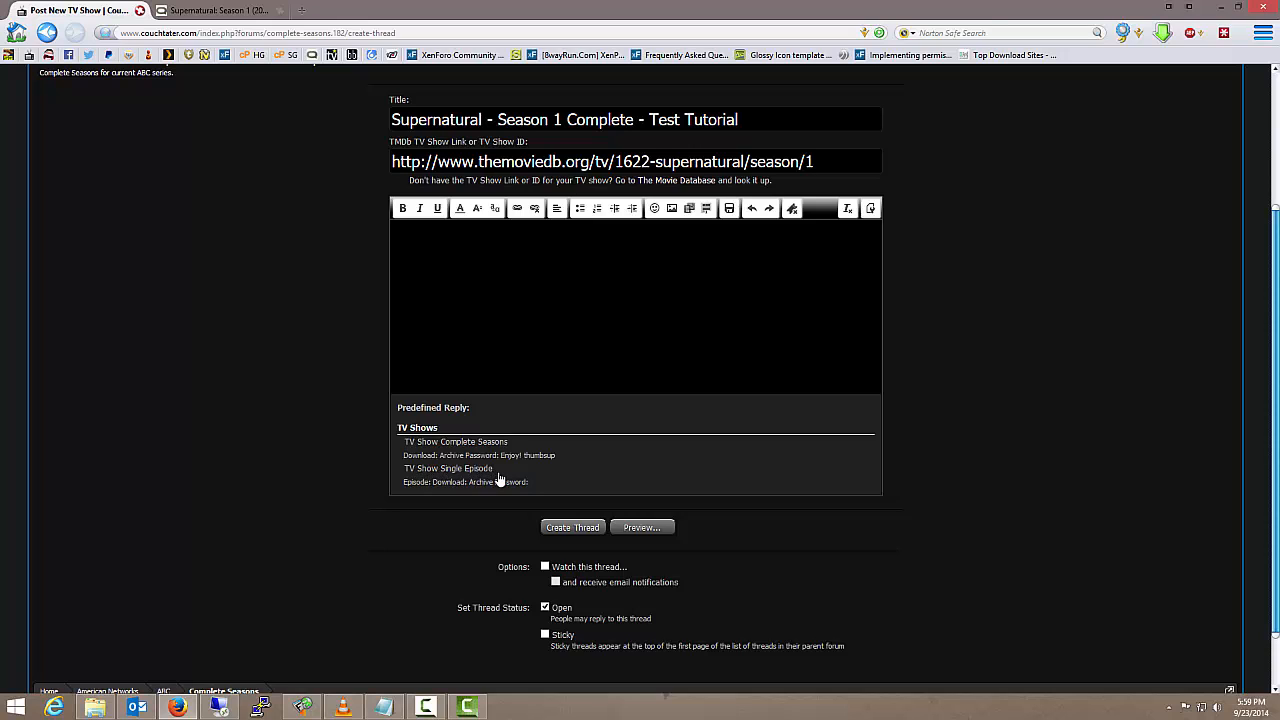
double_click(455, 443)
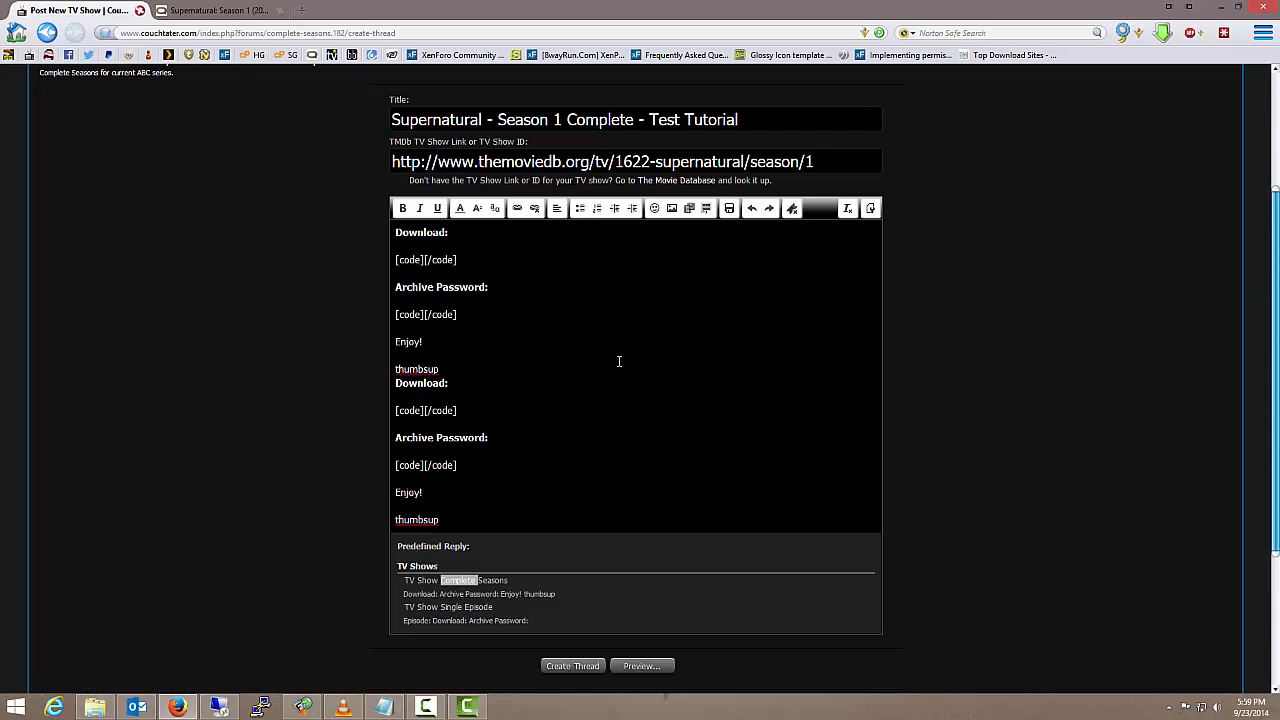
key("BackSpace")
key("BackSpace")
key("BackSpace")
key("BackSpace")
key("BackSpace")
key("BackSpace")
key("BackSpace")
key("BackSpace")
key("BackSpace")
key("BackSpace")
key("BackSpace")
key("BackSpace")
key("BackSpace")
key("BackSpace")
key("BackSpace")
key("BackSpace")
key("BackSpace")
key("BackSpace")
key("BackSpace")
key("BackSpace")
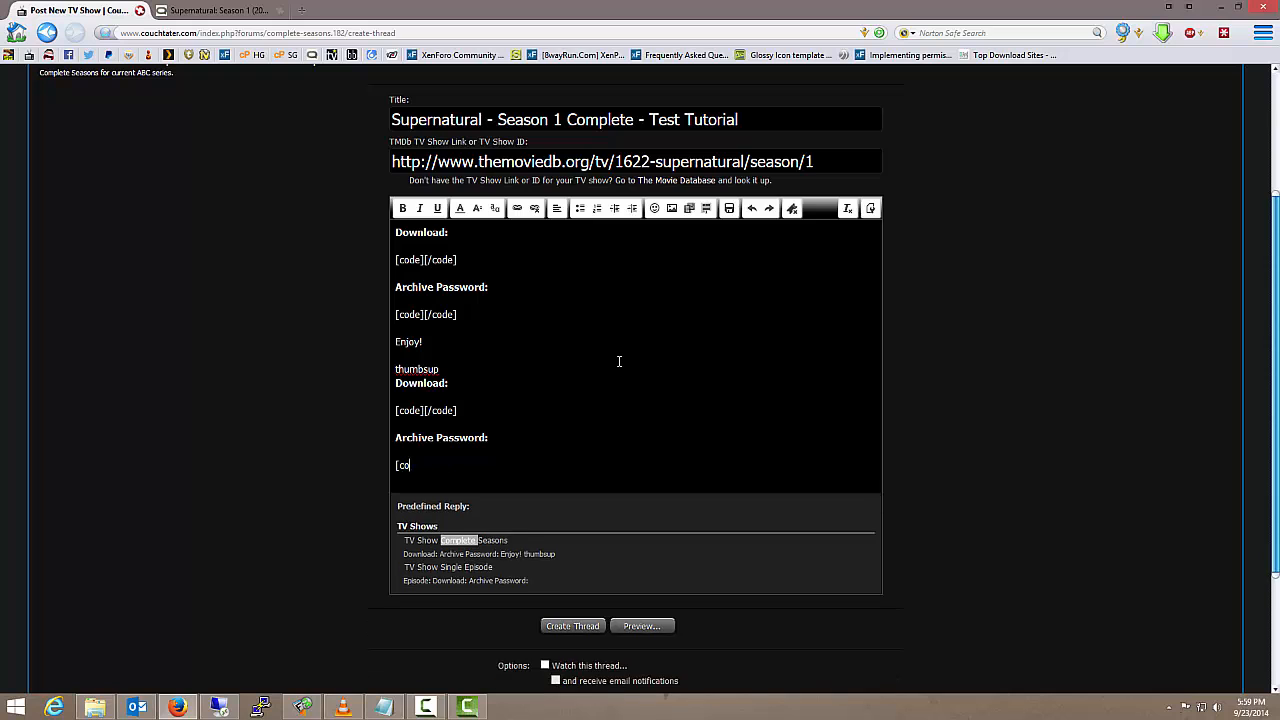
key("BackSpace")
key("BackSpace")
key("BackSpace")
key("BackSpace")
key("BackSpace")
key("BackSpace")
key("BackSpace")
key("BackSpace")
key("BackSpace")
key("BackSpace")
key("BackSpace")
key("BackSpace")
key("BackSpace")
key("BackSpace")
key("BackSpace")
key("BackSpace")
key("BackSpace")
key("BackSpace")
key("BackSpace")
key("BackSpace")
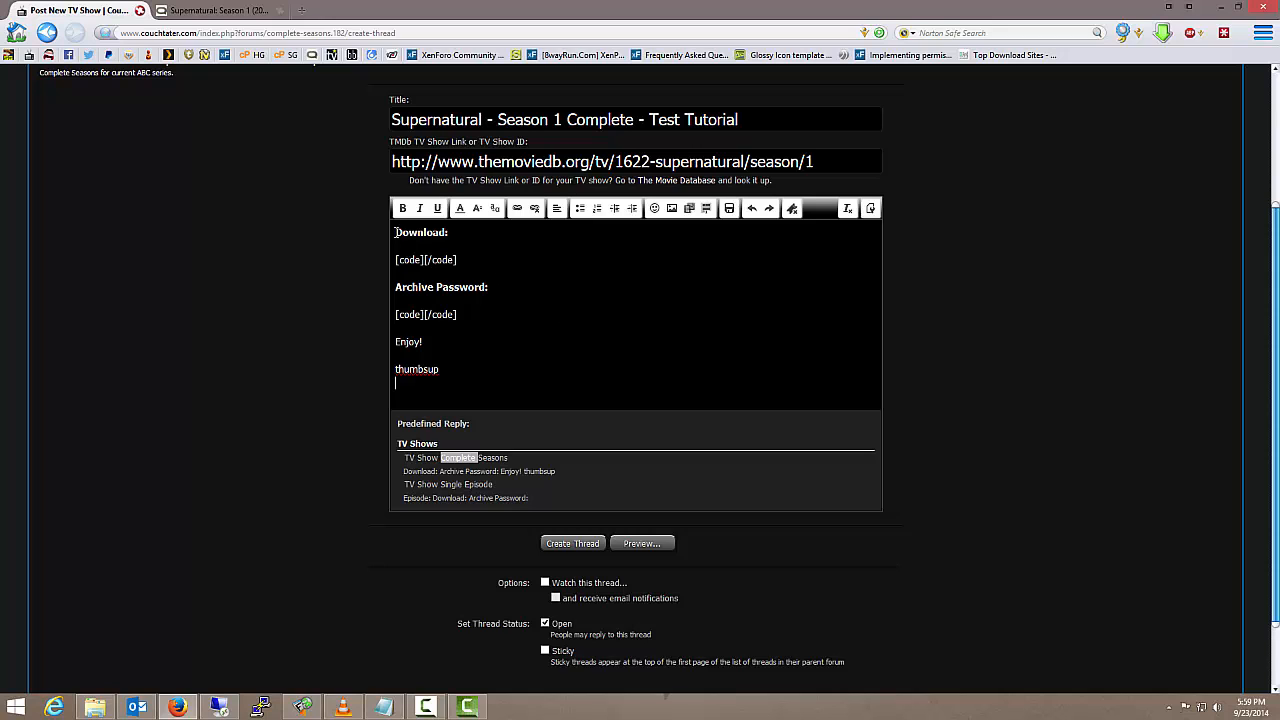
left_click_drag(395, 232, 477, 386)
key("BackSpace")
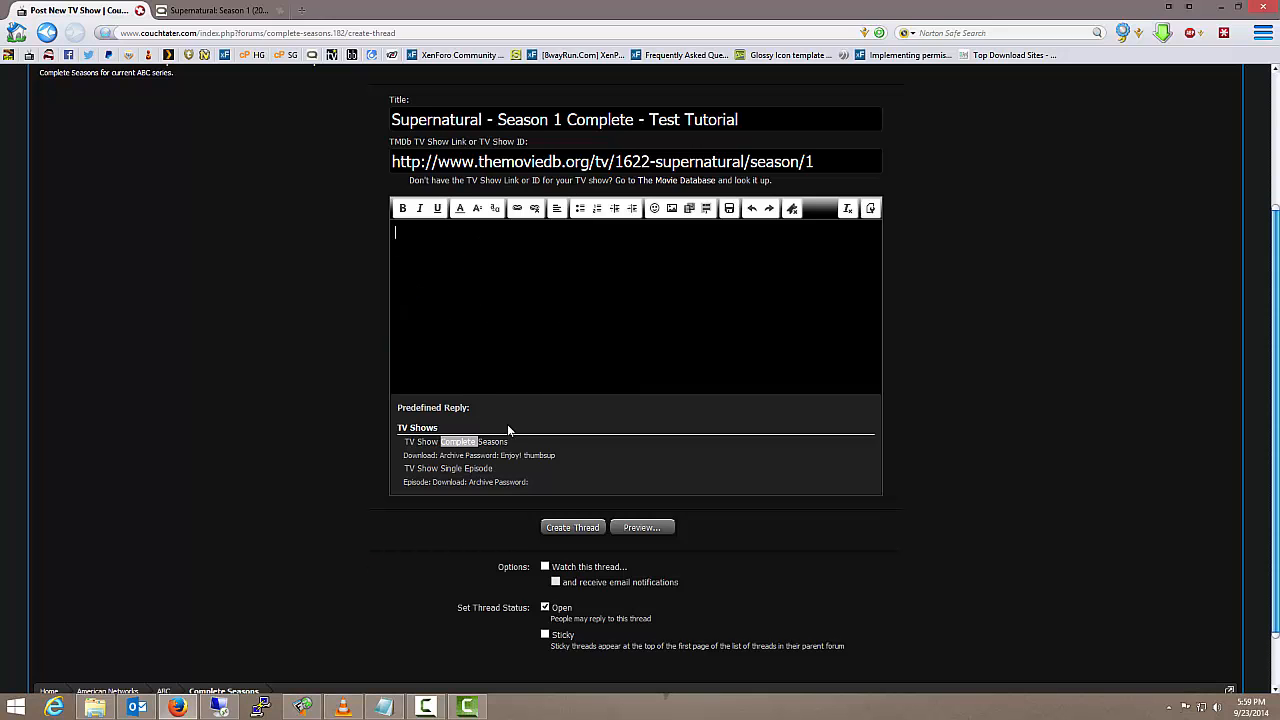
Insert the TV Show Complete Seasons predefined reply once and enter "here i put my download links" in its Download code block
left_click(607, 474)
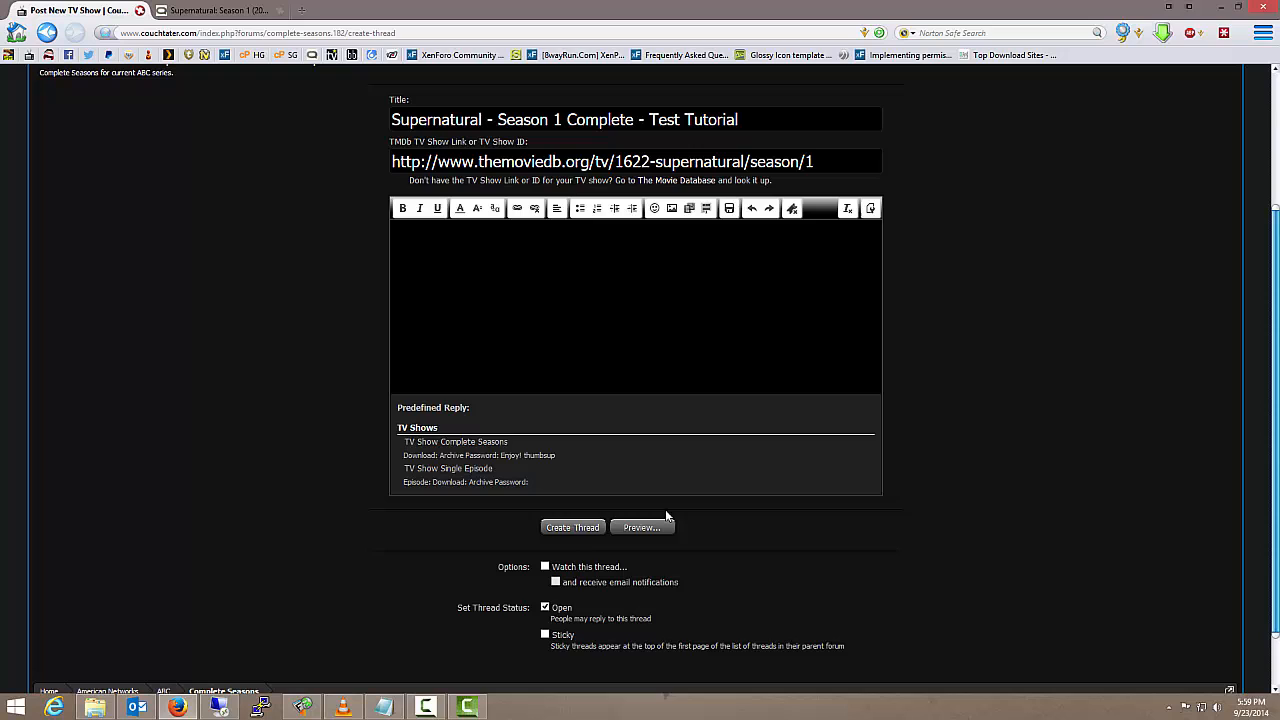
left_click(463, 446)
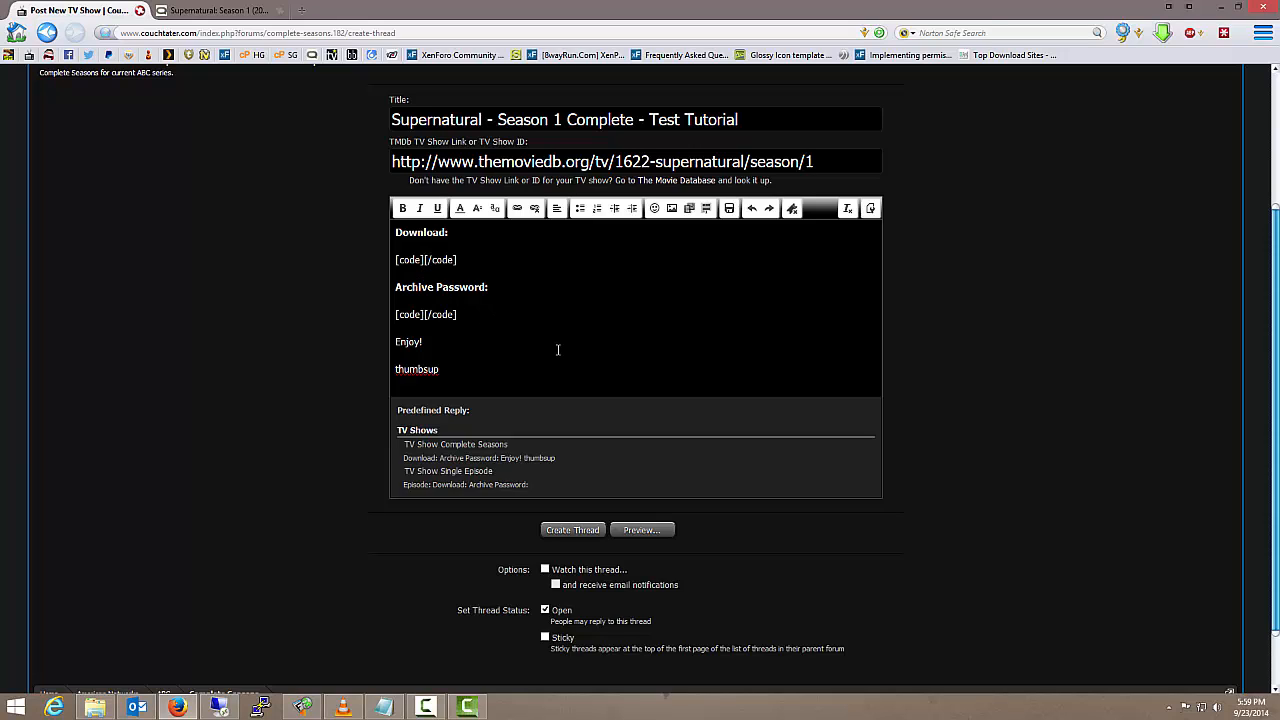
type("here i put my download links")
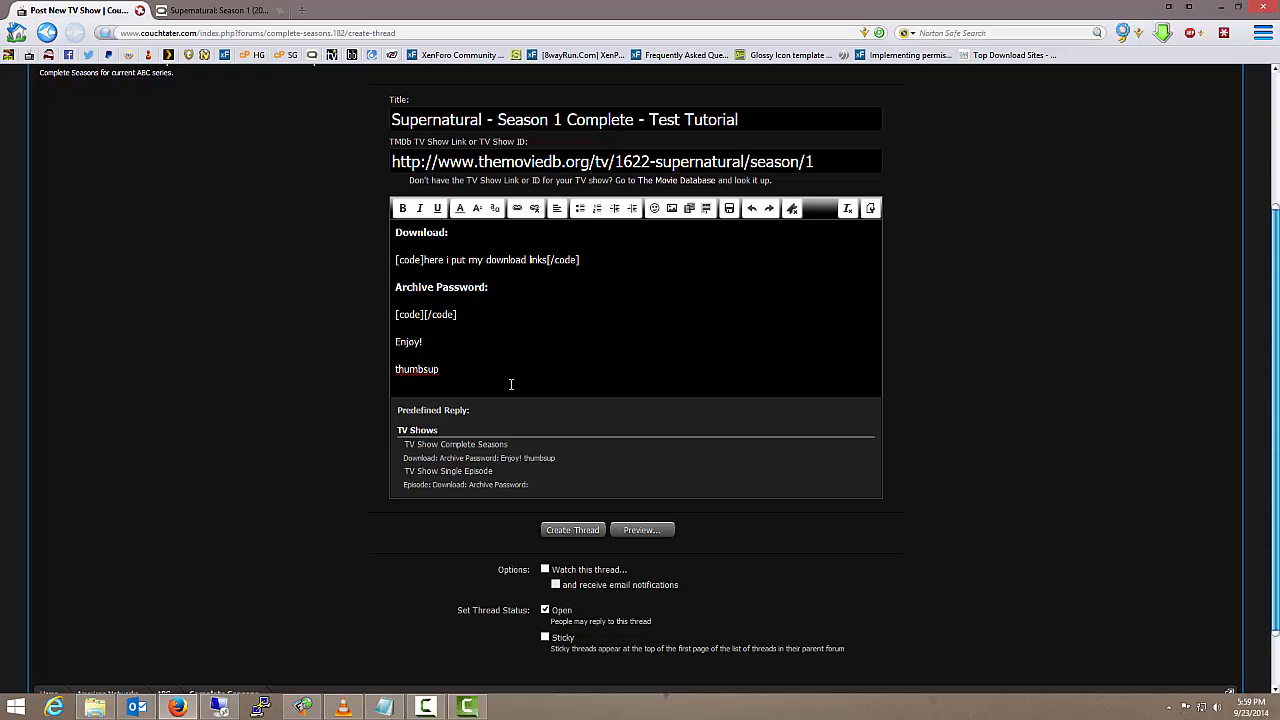
Enter the archive password in the code block under Archive Password and create the thread
left_click(558, 532)
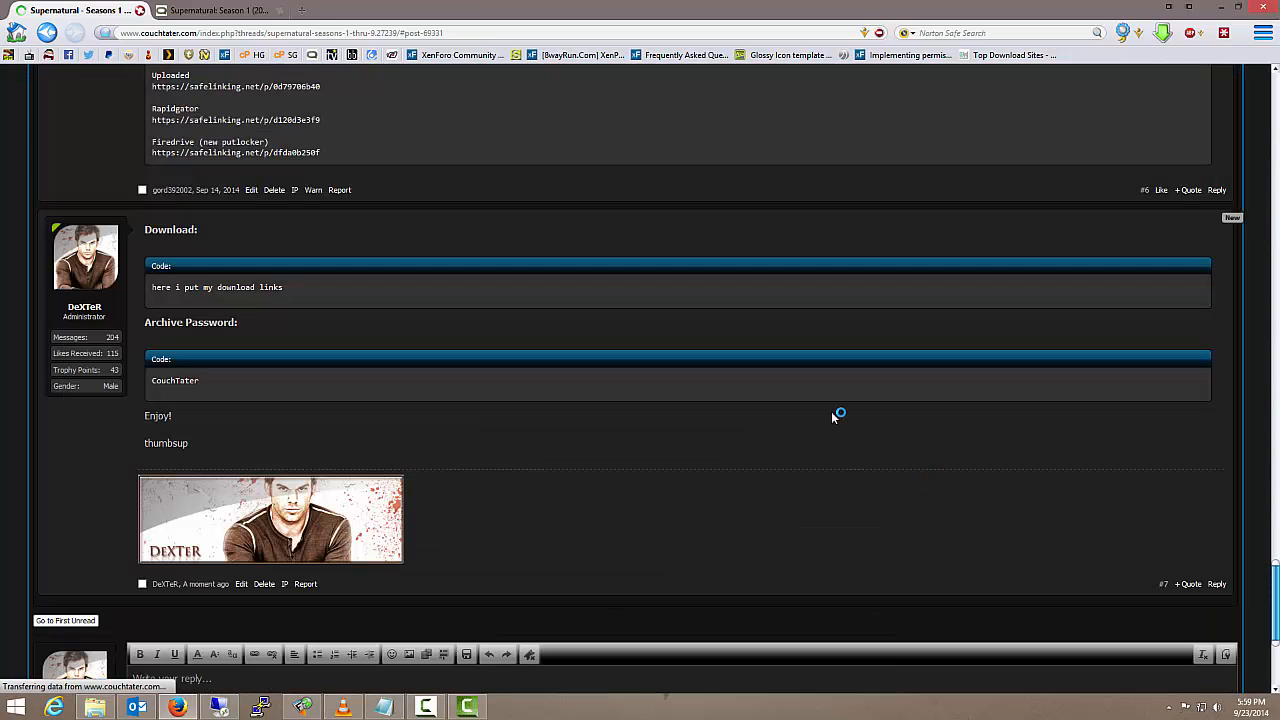
Examine the Supernatural thread's earlier posts and the formatting of the newly submitted post
scroll(554, 315, "up", 7)
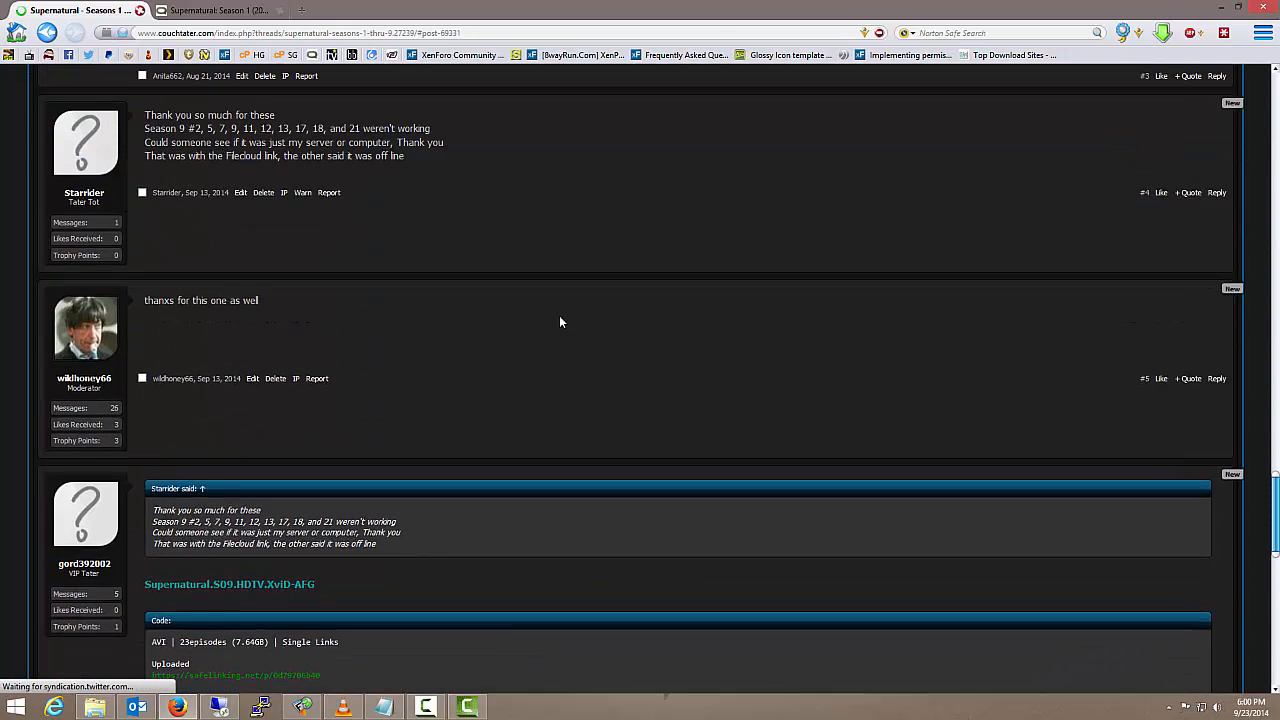
scroll(559, 315, "up", 20)
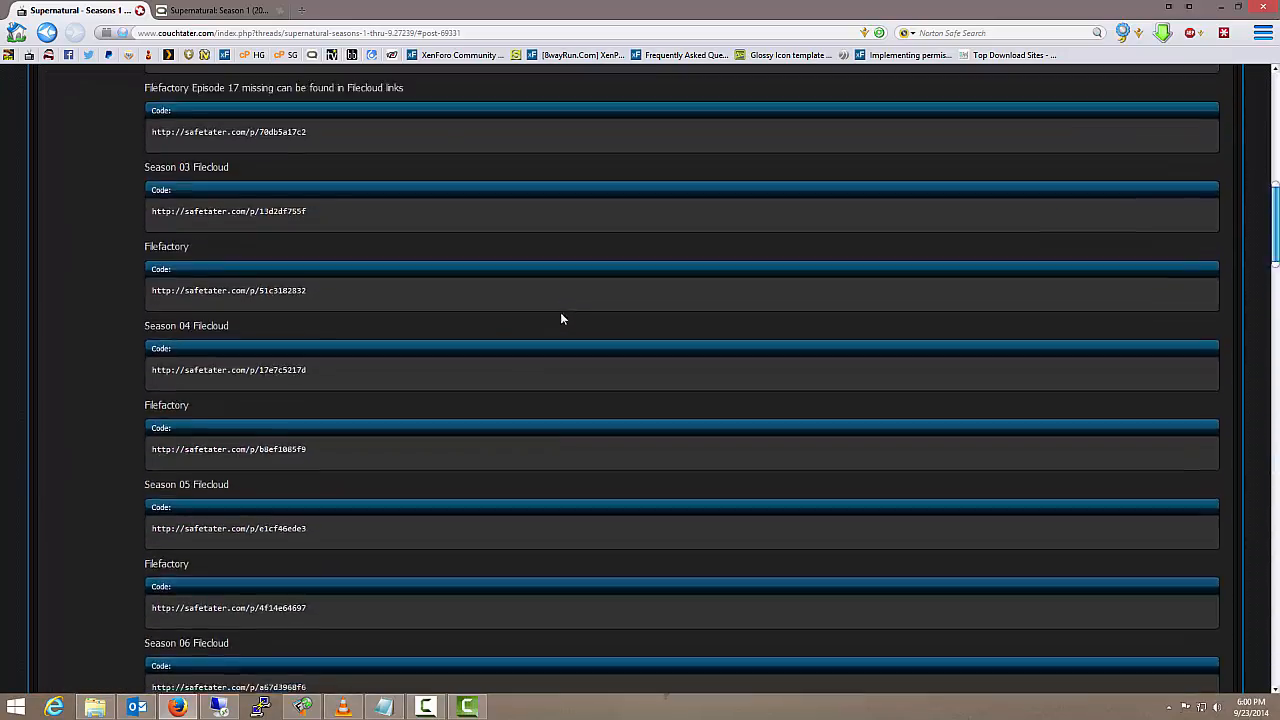
scroll(560, 312, "up", 5)
scroll(578, 295, "down", 20)
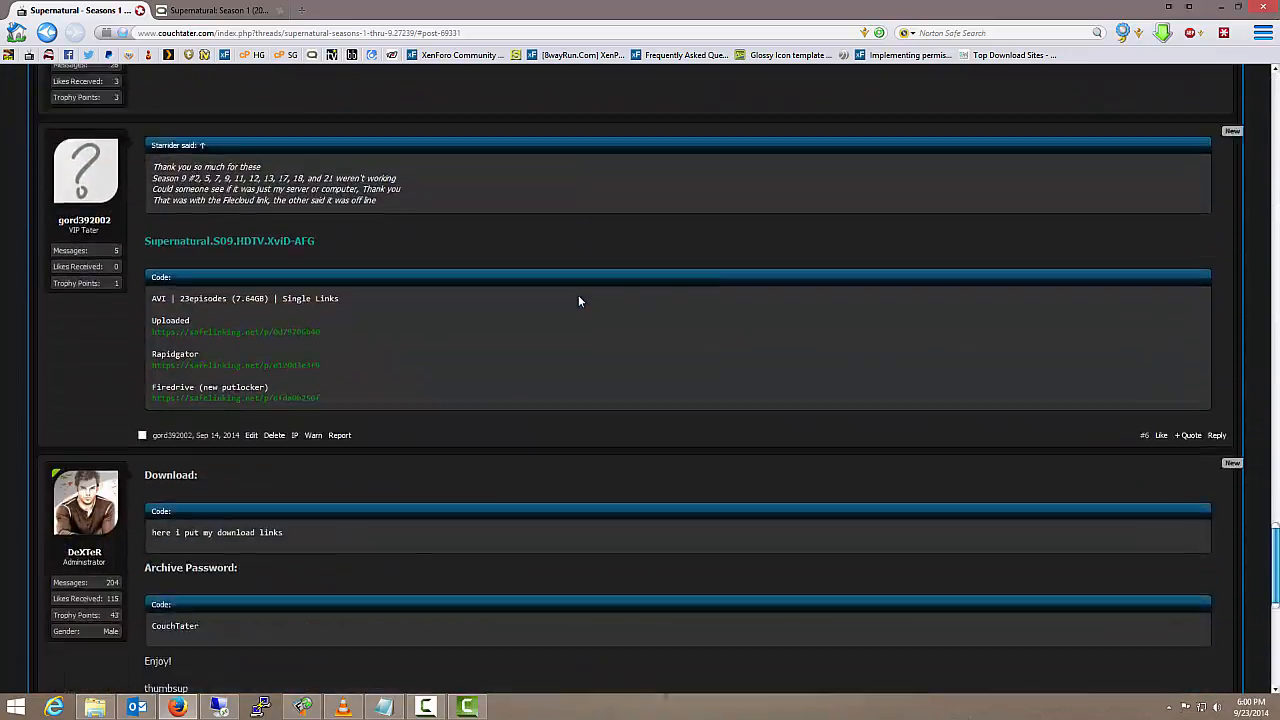
scroll(578, 295, "down", 5)
scroll(578, 295, "up", 3)
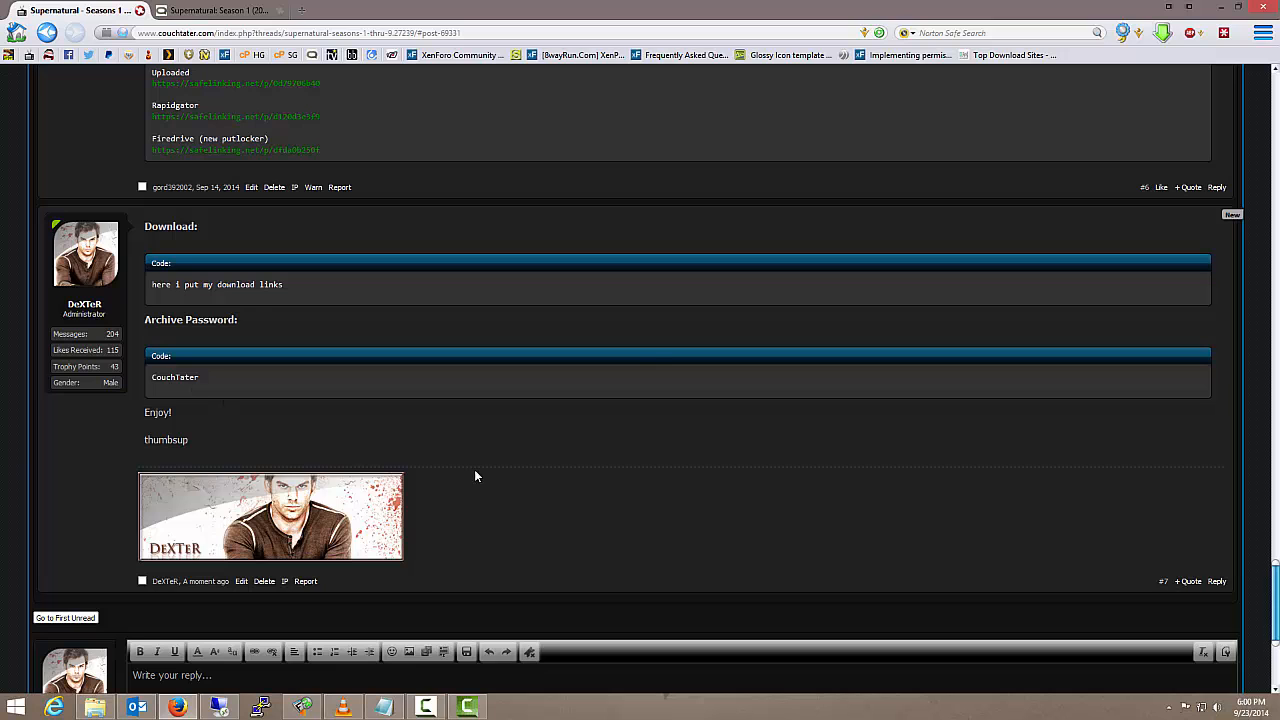
scroll(651, 355, "up", 3)
Insert the TV Show Complete Seasons predefined reply into the reply editor of the Supernatural thread
scroll(650, 354, "down", 6)
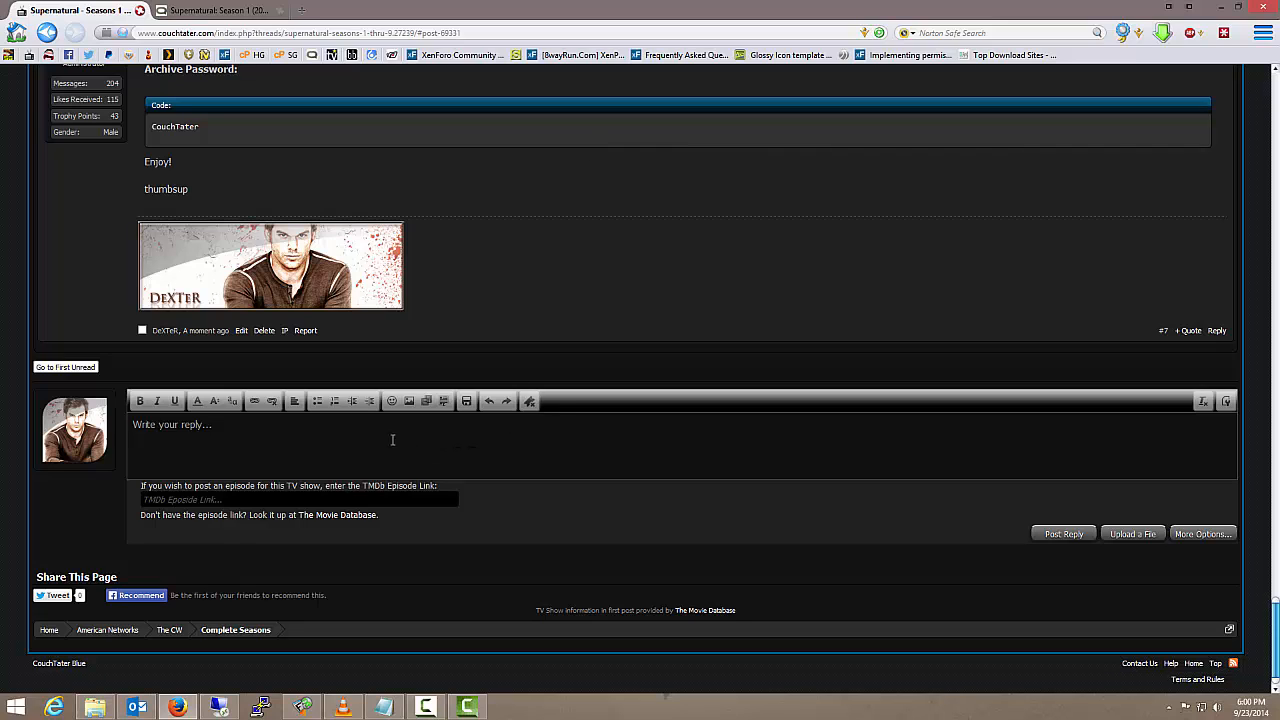
left_click(529, 401)
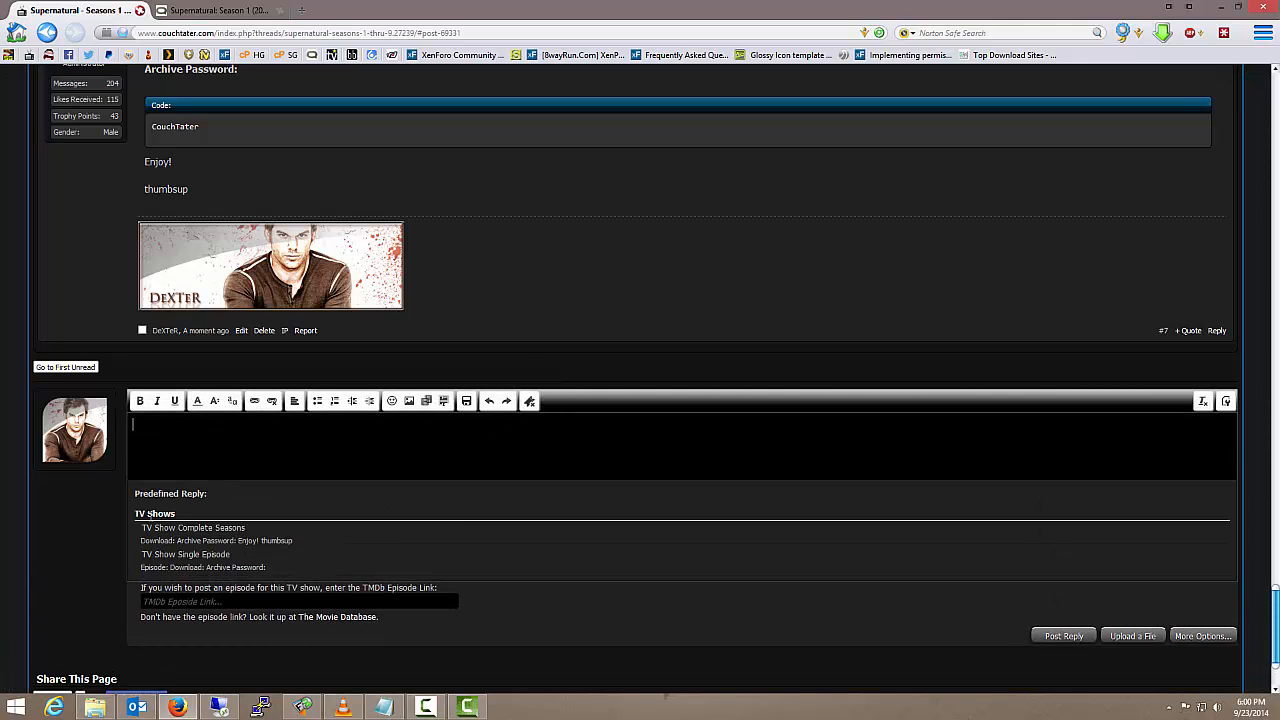
left_click(207, 535)
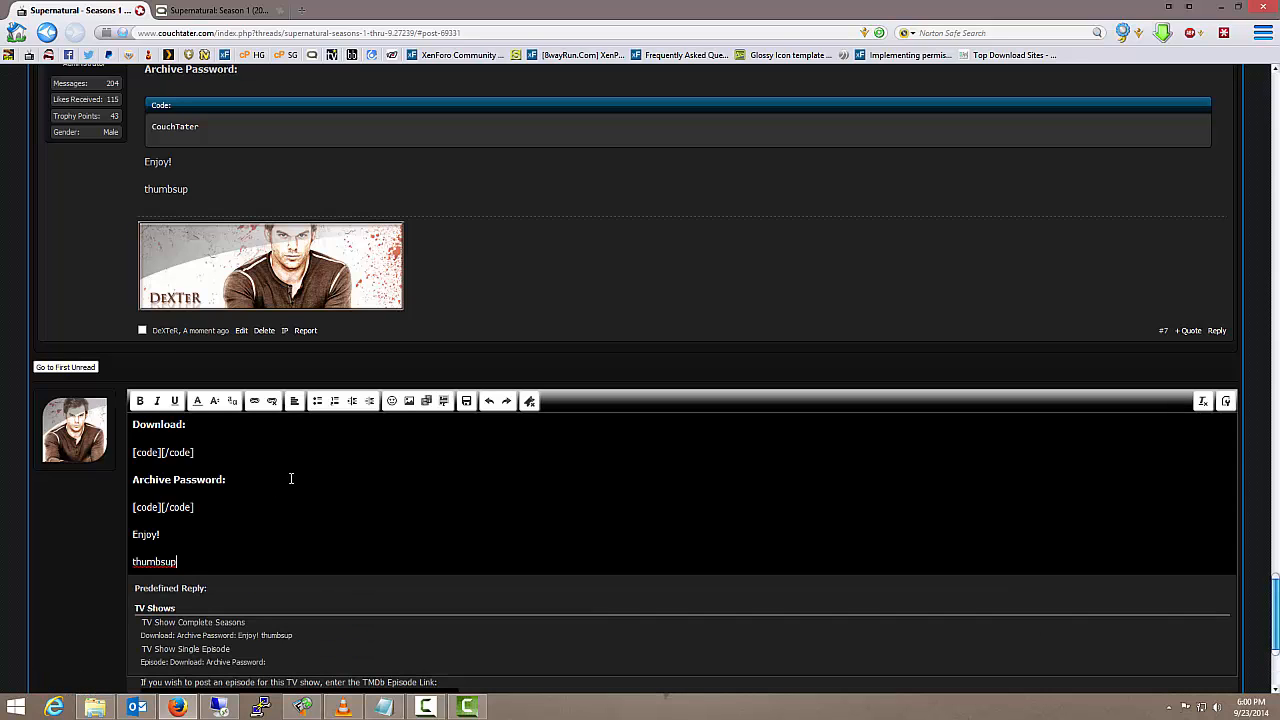